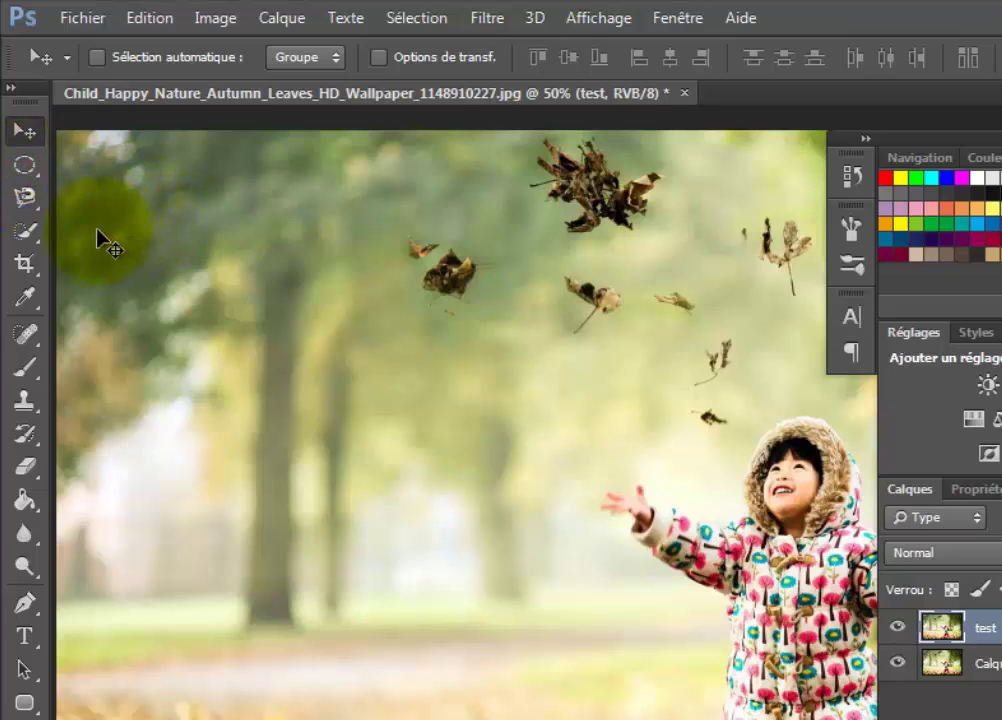
- Draw an elliptical selection over the blurred background trees, reposition and redraw it, and deselect it
left_click(26, 164)
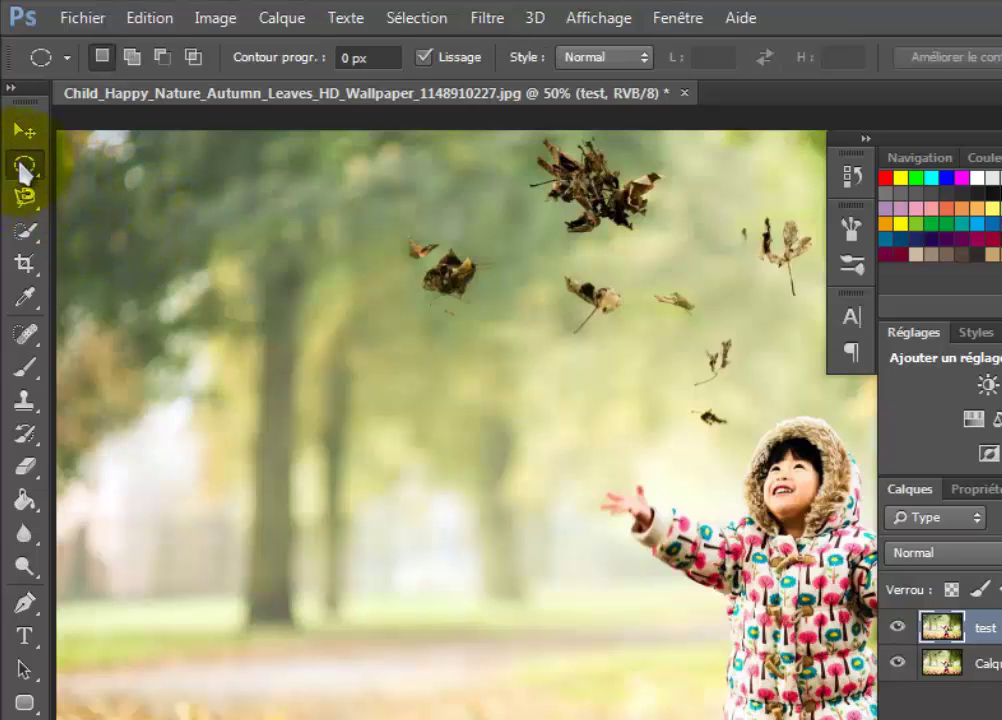
left_click(83, 195)
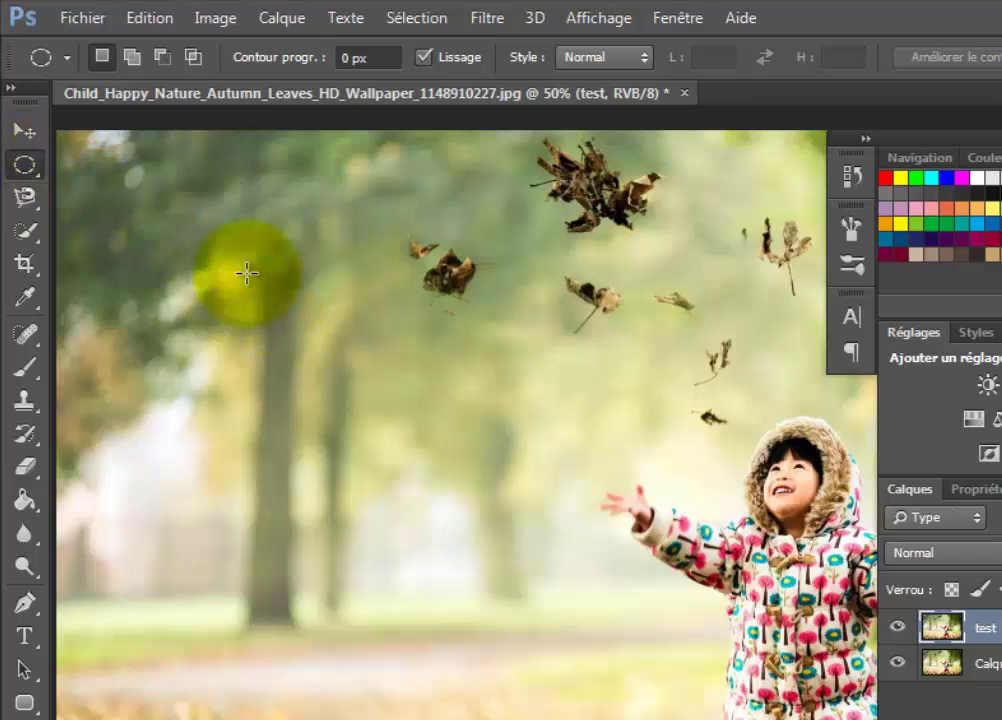
left_click_drag(180, 227, 588, 532)
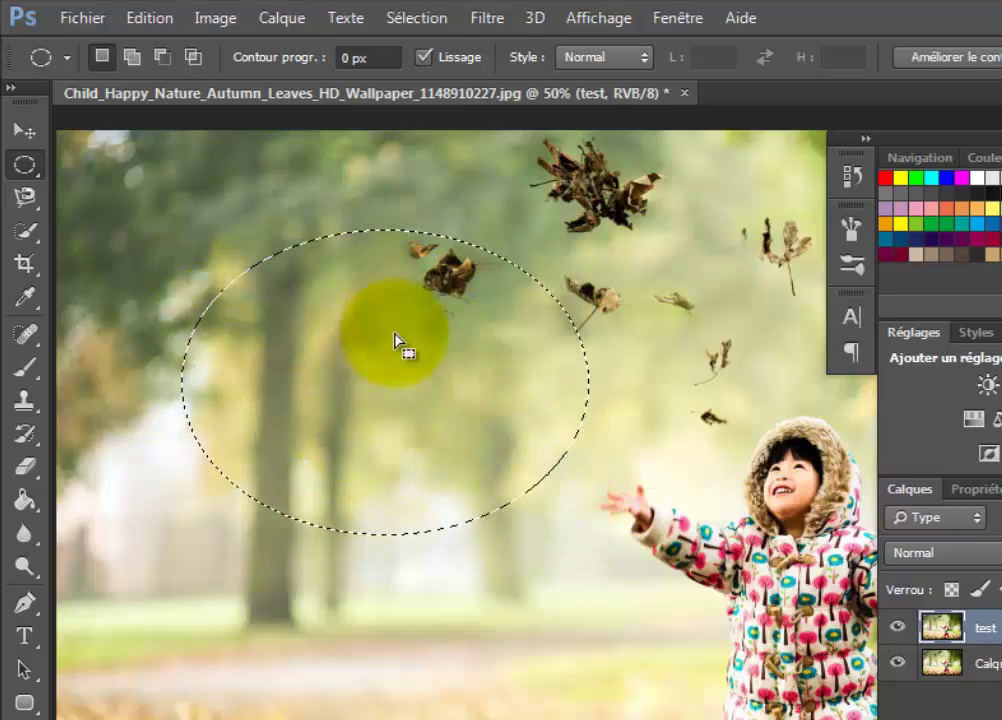
left_click_drag(369, 353, 349, 364)
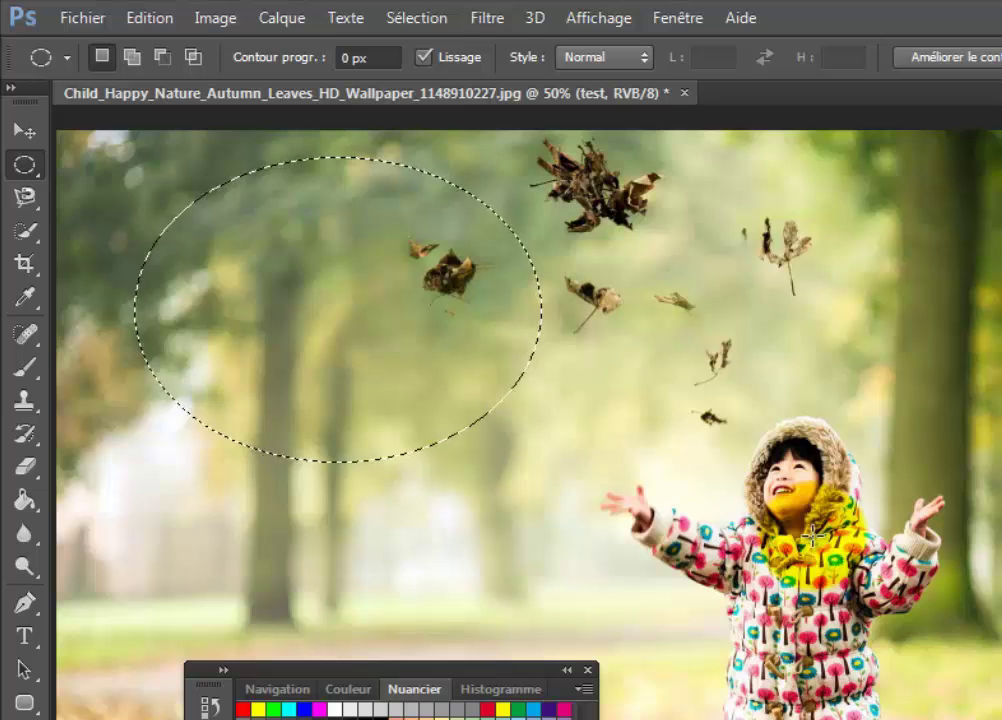
left_click_drag(500, 344, 609, 501)
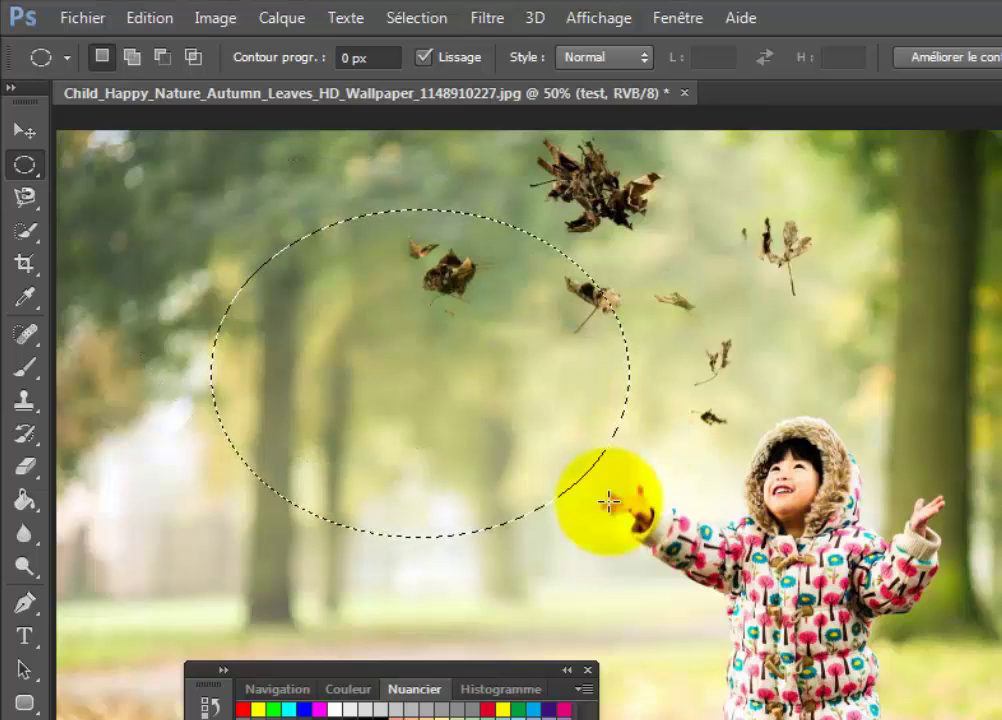
key("ctrl+d")
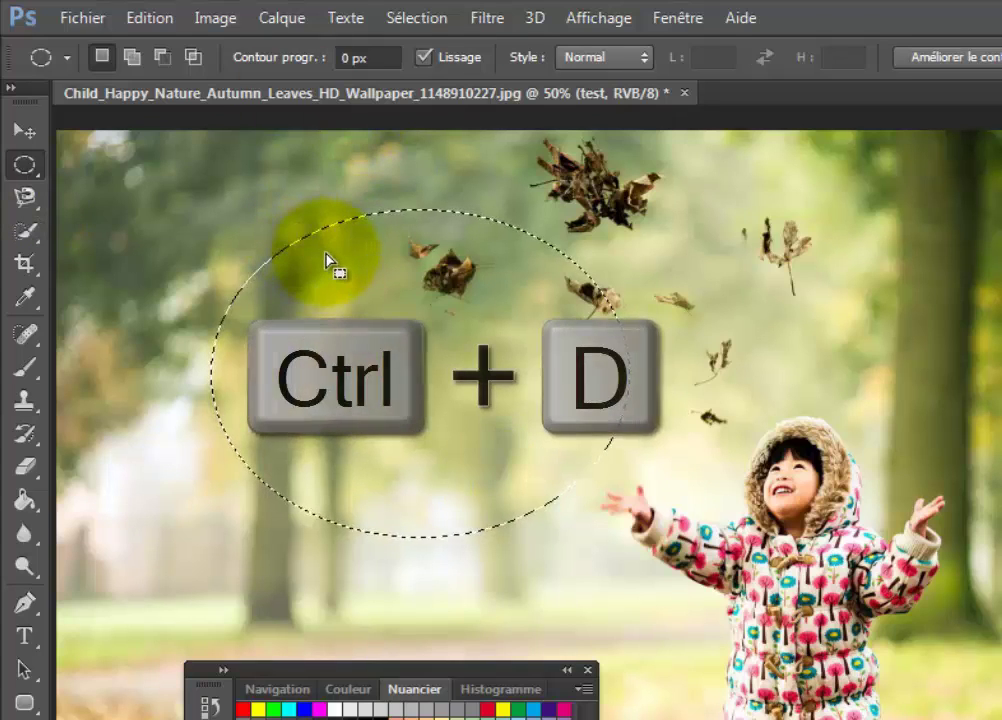
key("ctrl+d")
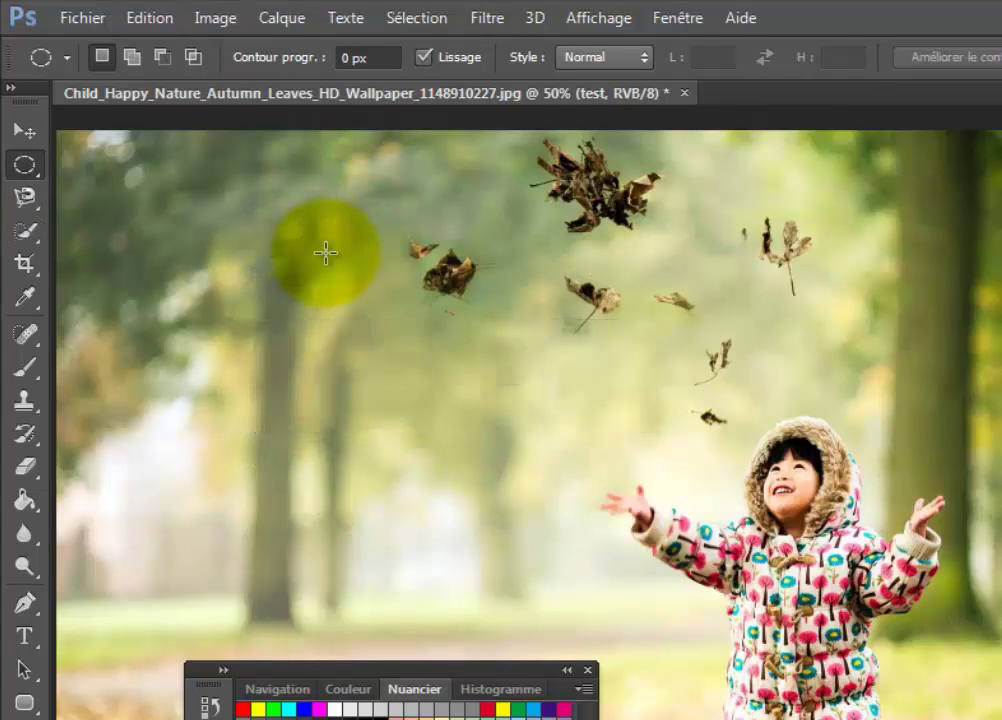
- Trace a rough freehand Lasso selection along the girl's leg and coat edge, and clear it
left_click(30, 176)
left_click(25, 197)
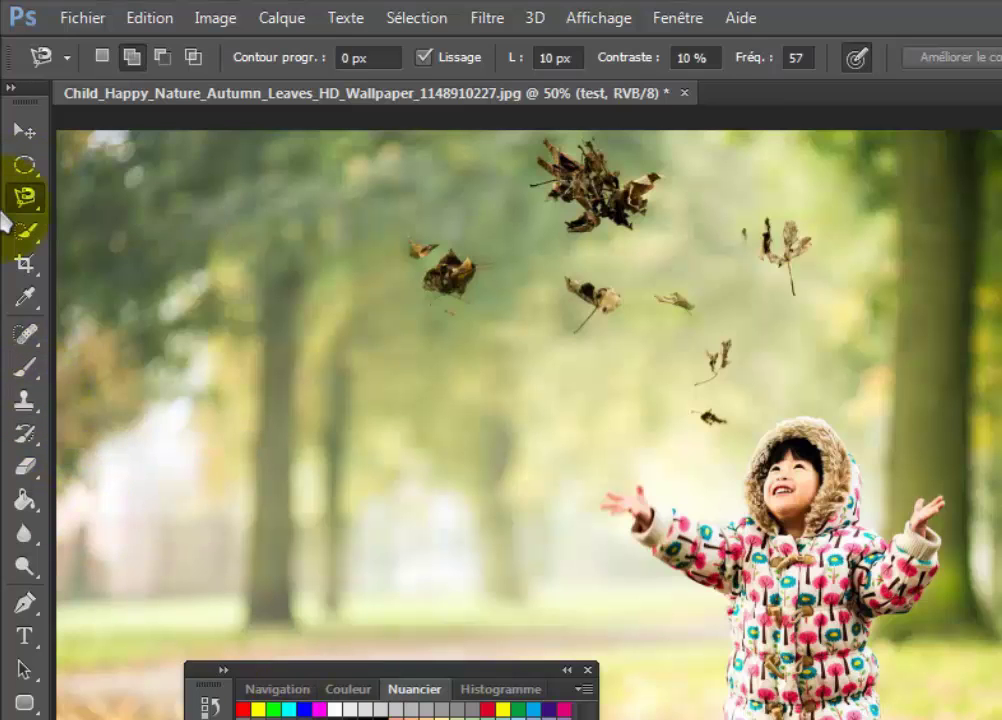
left_click(30, 200)
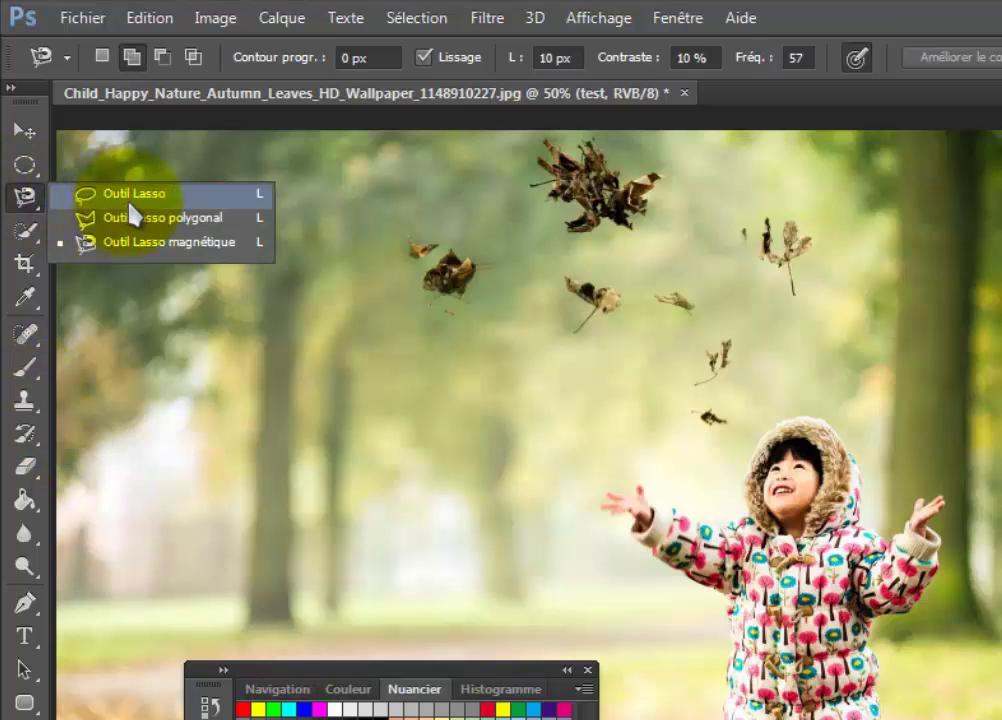
left_click(120, 193)
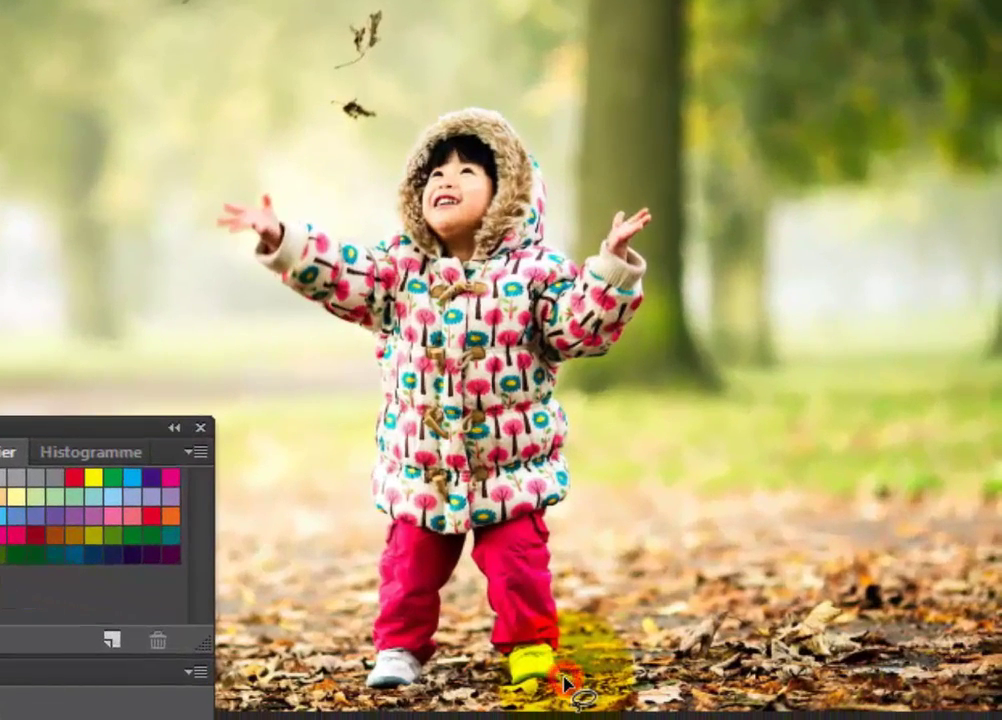
mouse_move(560, 658)
left_mouse_down()
mouse_move(545, 536)
mouse_move(571, 504)
mouse_move(562, 390)
mouse_move(623, 348)
left_mouse_up()
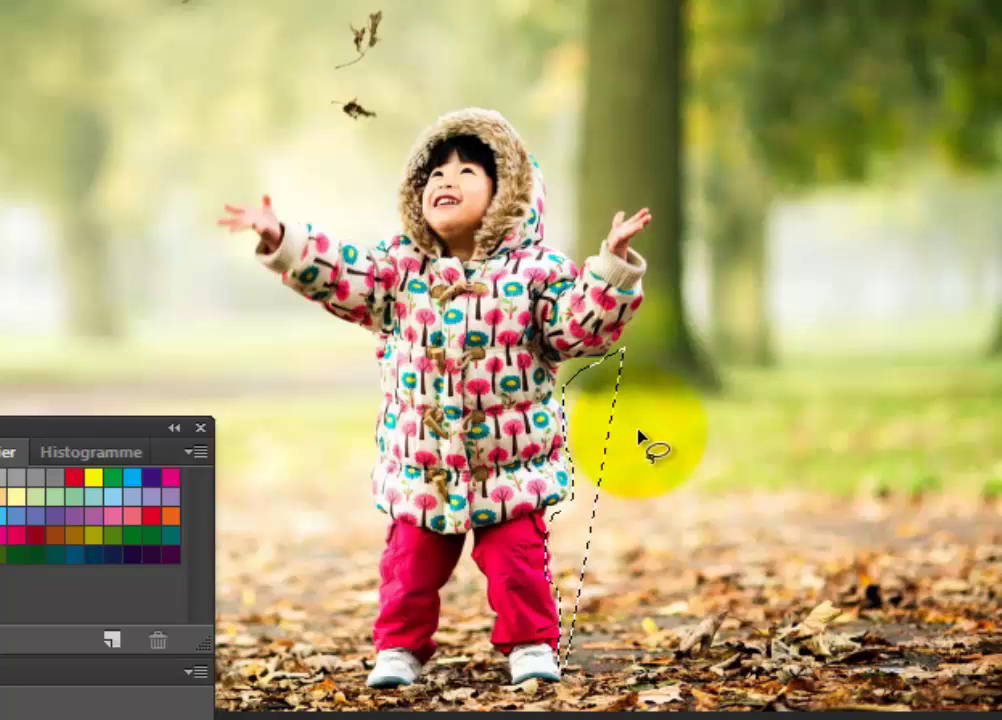
left_click(639, 432)
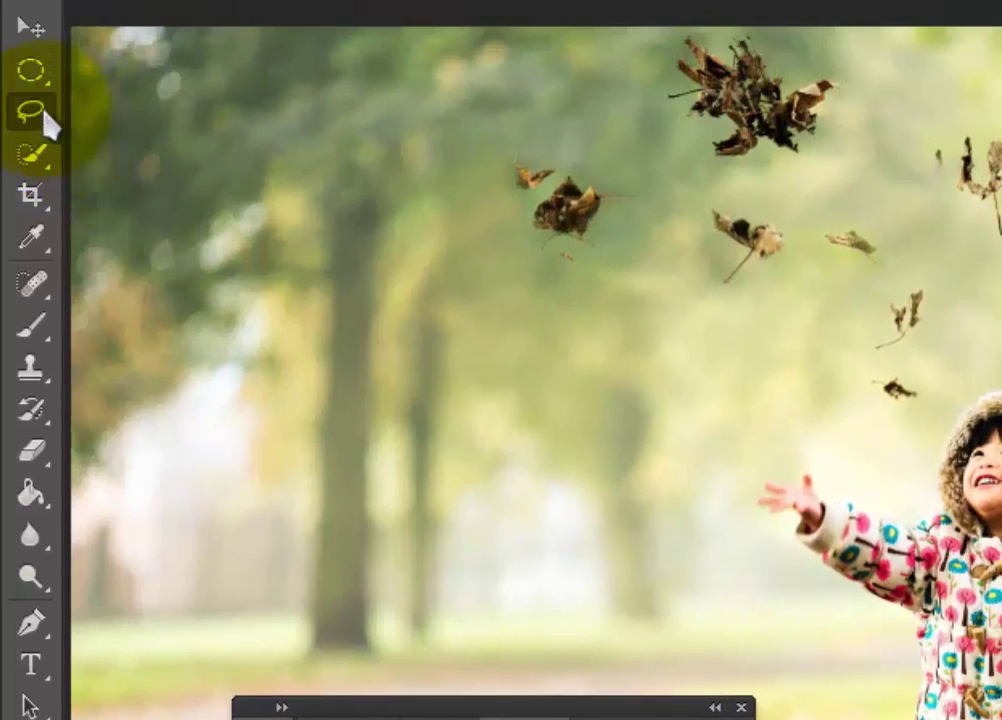
- Outline the whole girl with the Magnetic Lasso, from her shoe around the hood and both hands, and close the selection
left_click(33, 113)
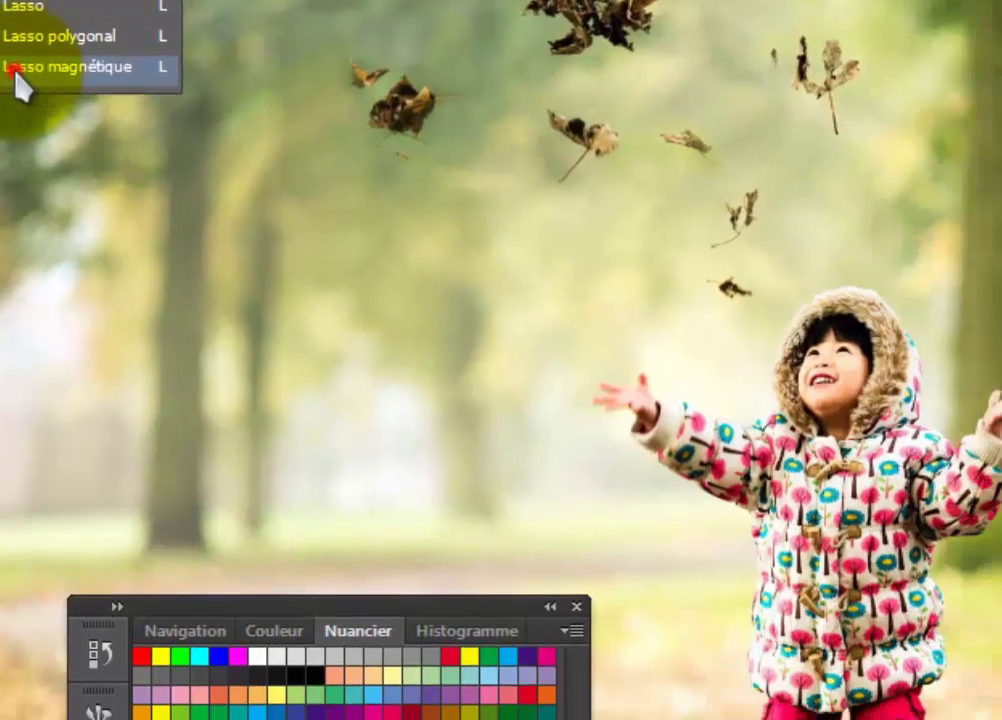
left_click(182, 170)
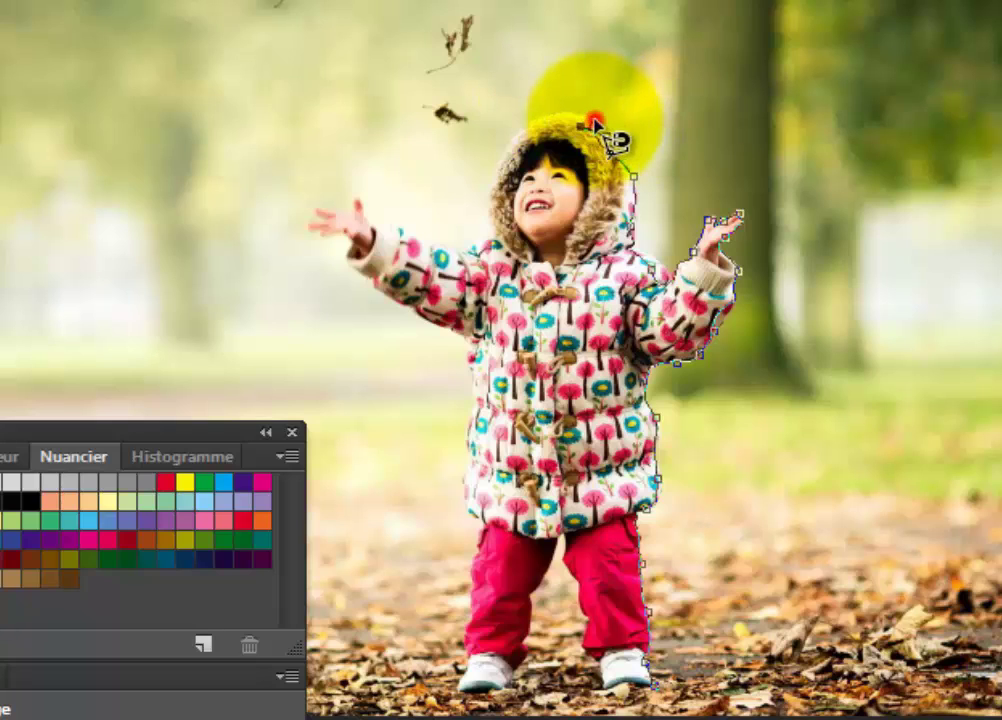
left_click(528, 122)
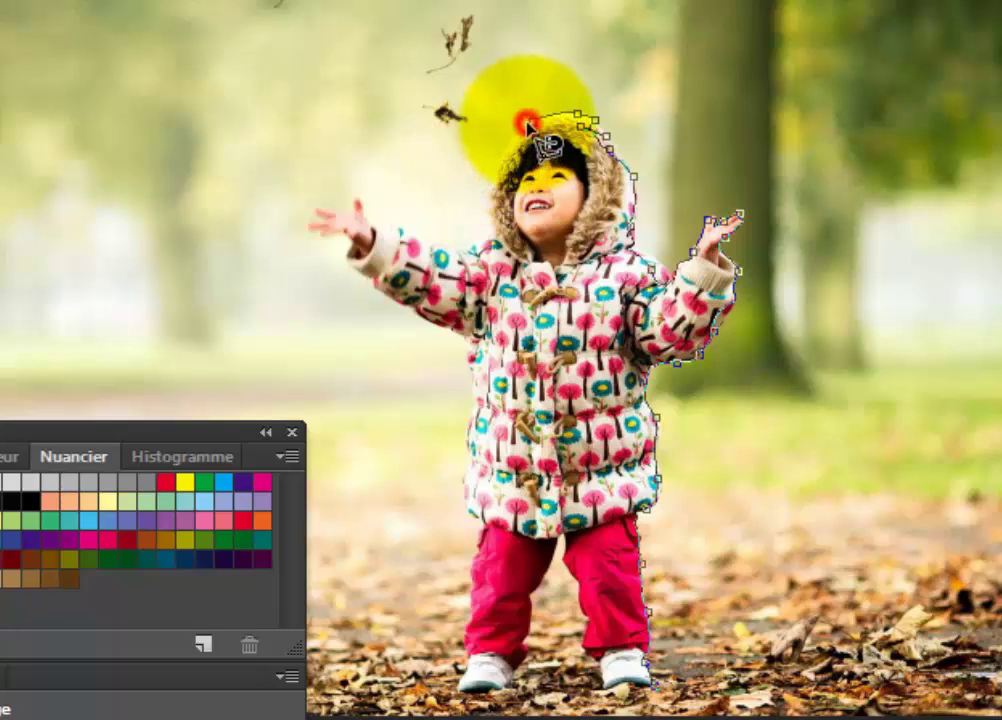
left_click(525, 127)
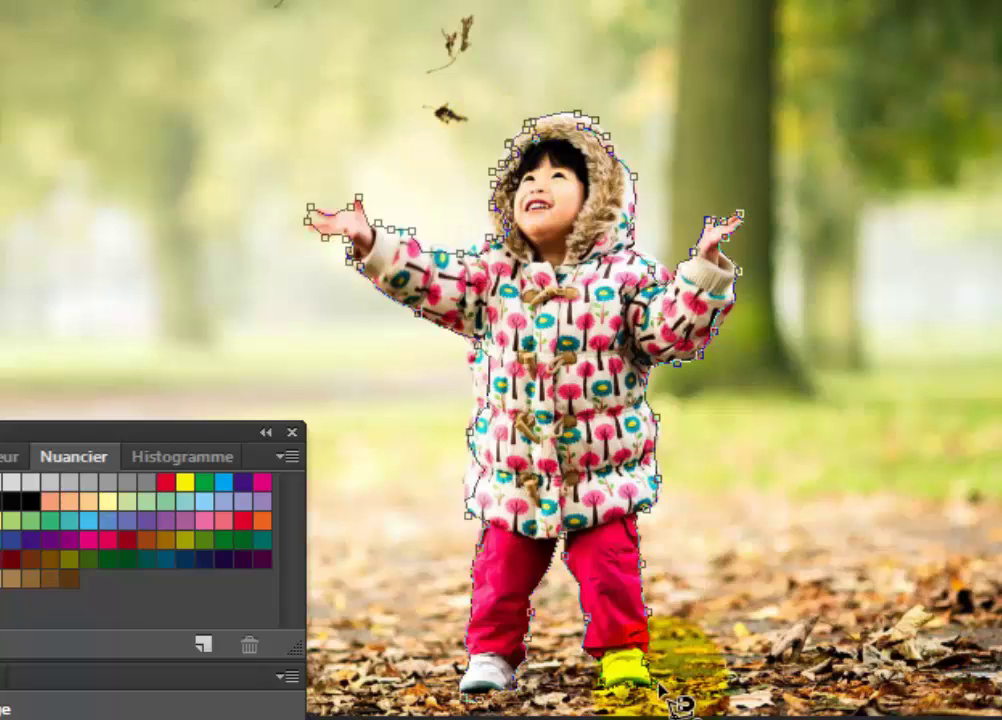
double_click(565, 688)
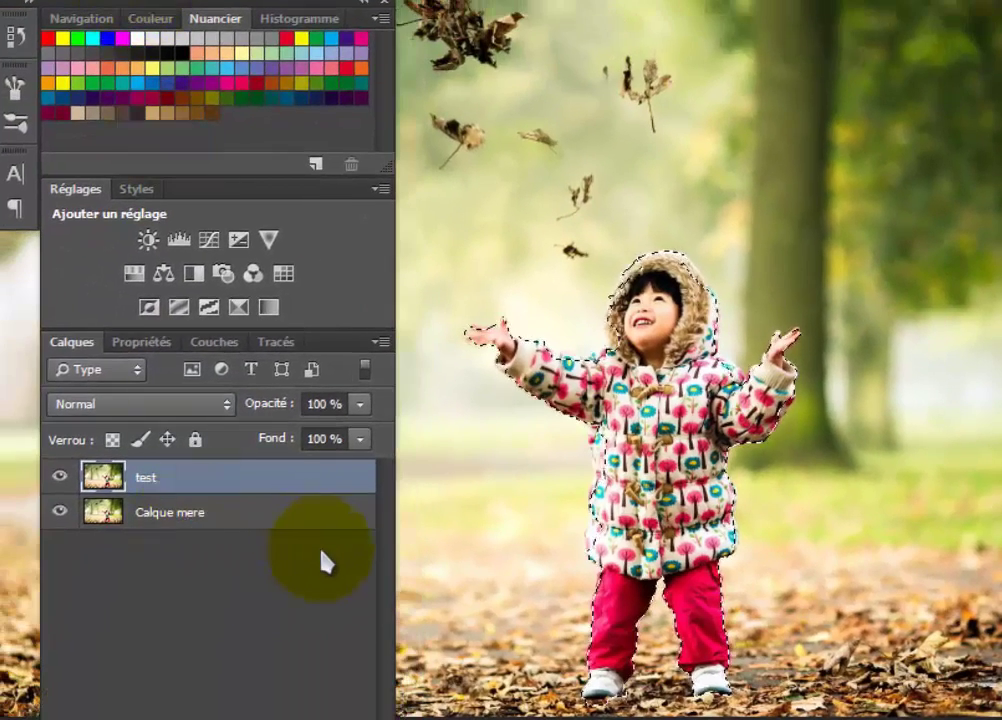
- Copy the selected girl from the test layer onto a new layer of its own
key("ctrl+shift+alt+n")
key("ctrl+d")
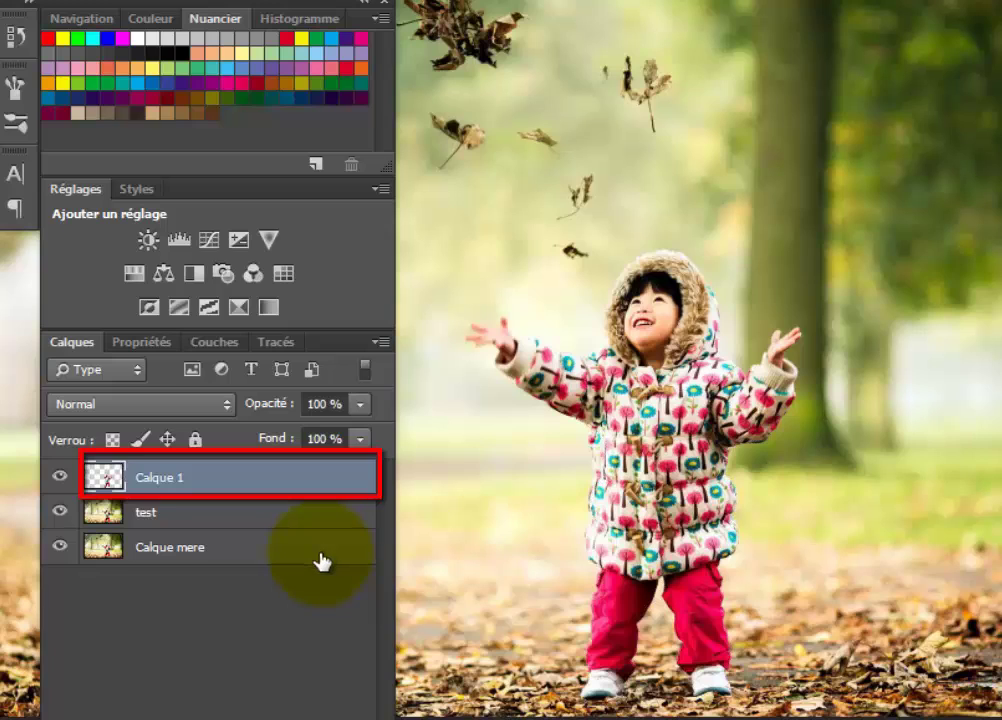
key("ctrl+shift+alt+e")
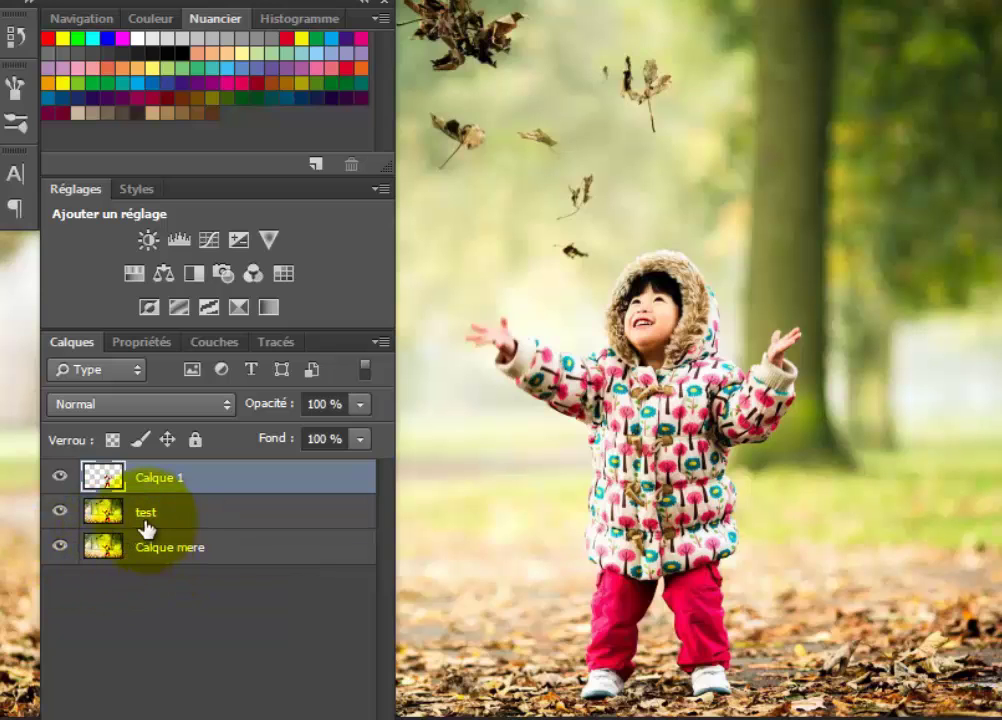
- Hide the test and Calque mere layers to check the cut-out girl, and show both layers again
left_click(61, 511)
left_click(61, 546)
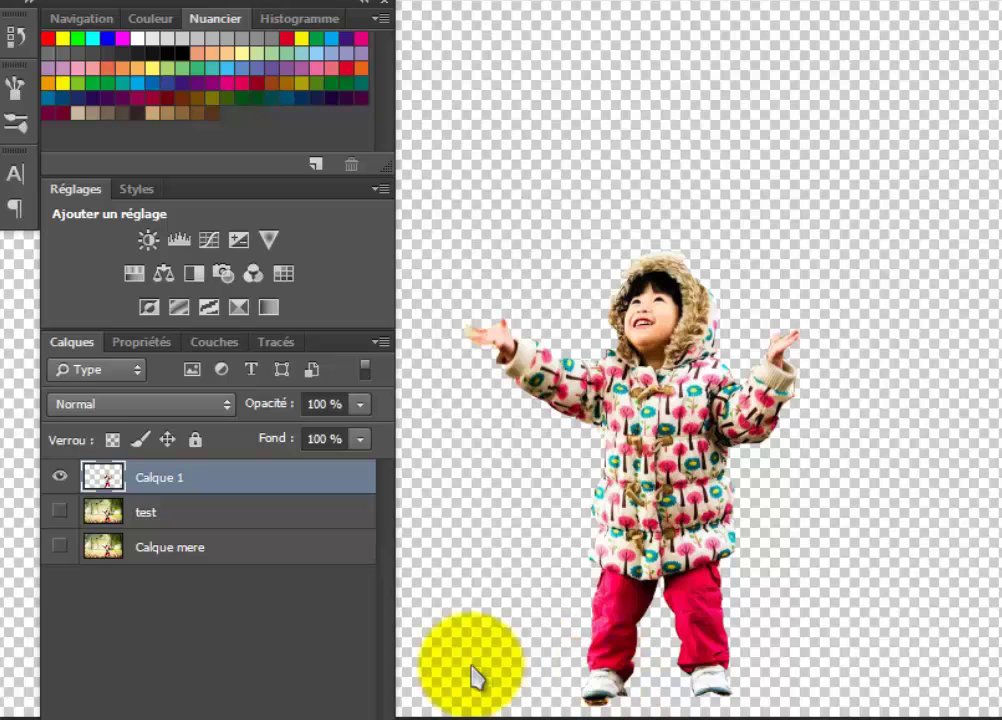
left_click_drag(61, 546, 61, 511)
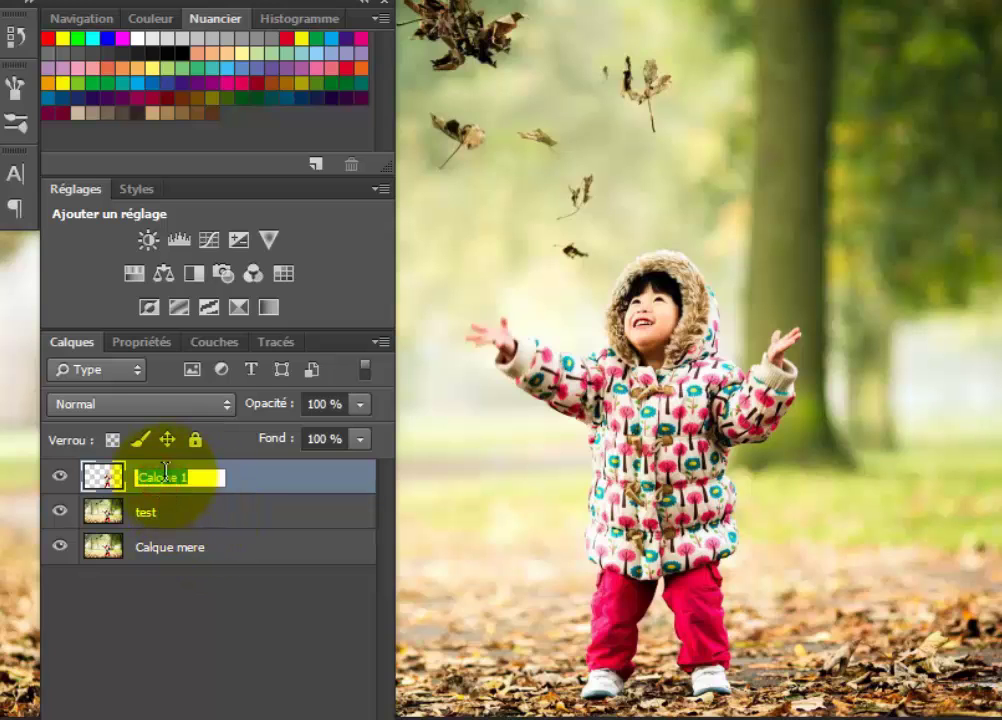
- Rename the cut-out girl's layer as Fille
type("lle")
key("Return")
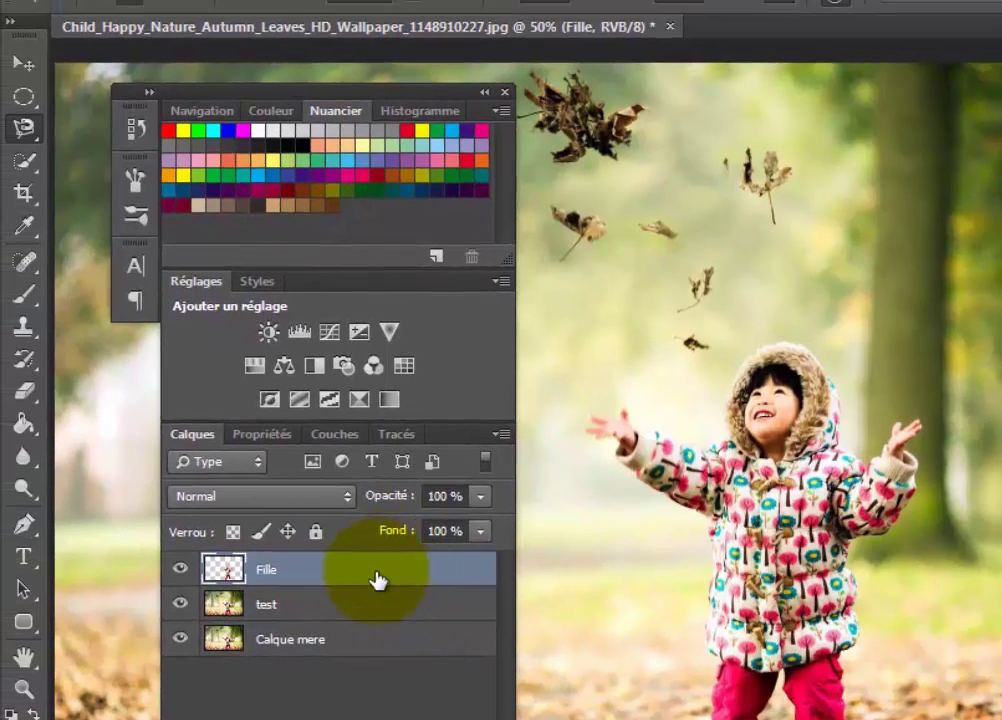
left_click(378, 575)
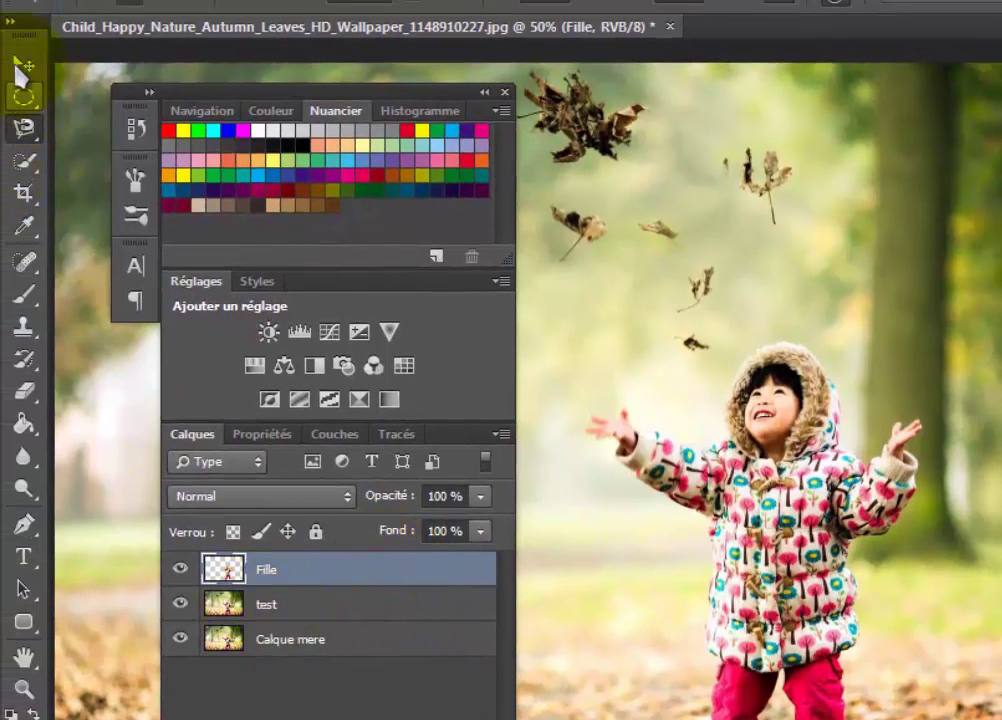
- Move the Fille layer's cut-out so it stands to the left of the original girl
left_click(20, 63)
left_click_drag(205, 105, 480, 715)
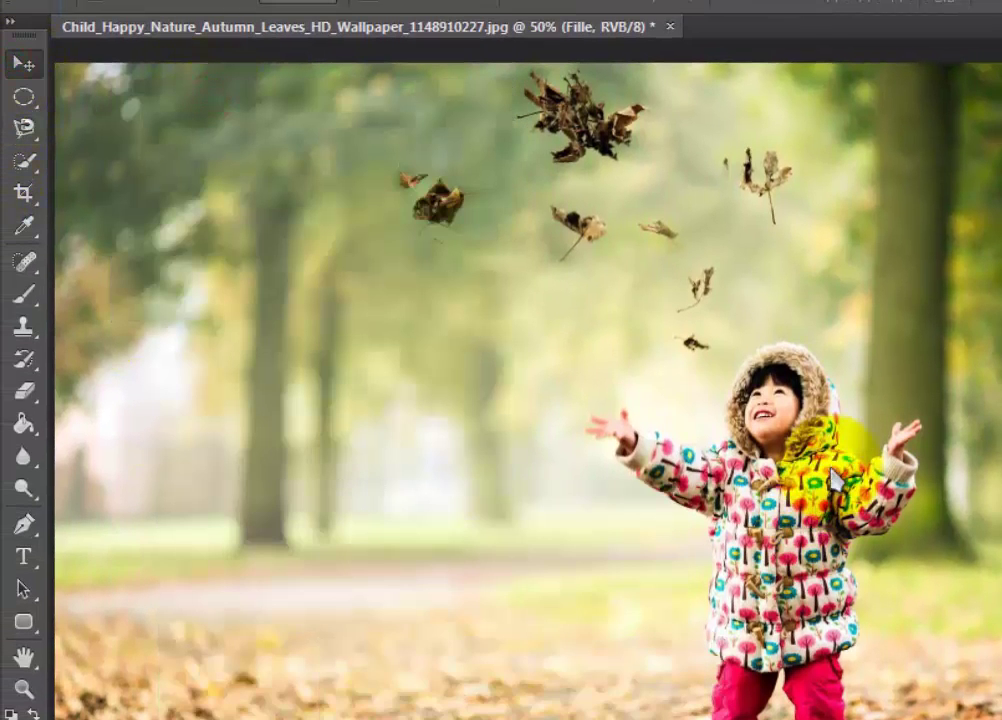
left_click_drag(760, 462, 404, 461)
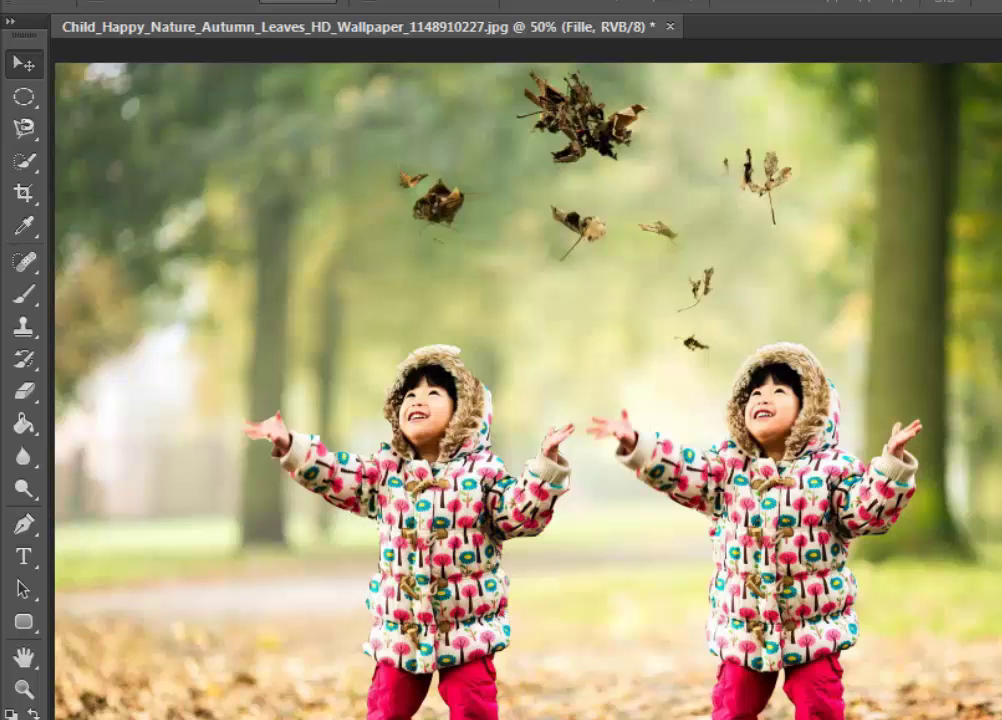
- Duplicate the Fille layer as Fille 2 within the same document
key("shift+Tab")
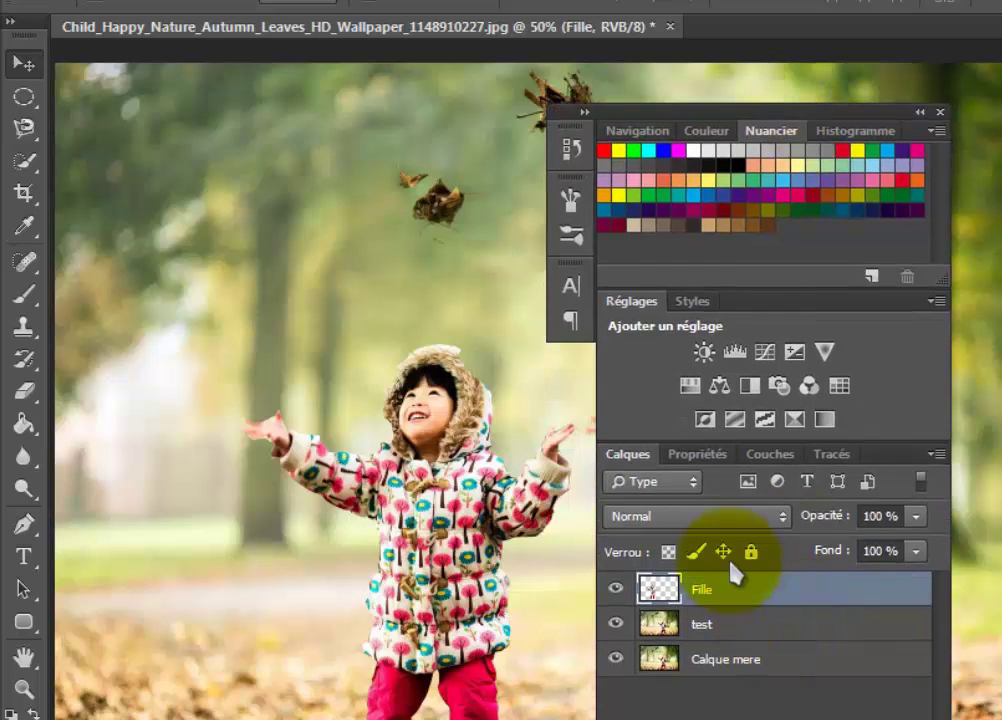
left_click(760, 588)
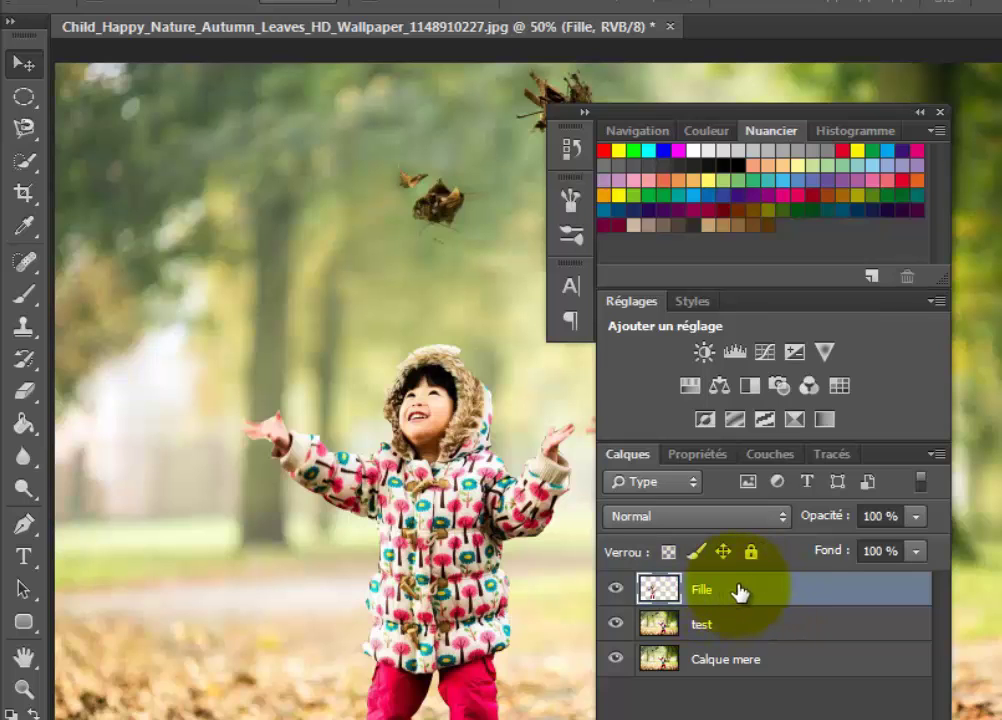
right_click(735, 596)
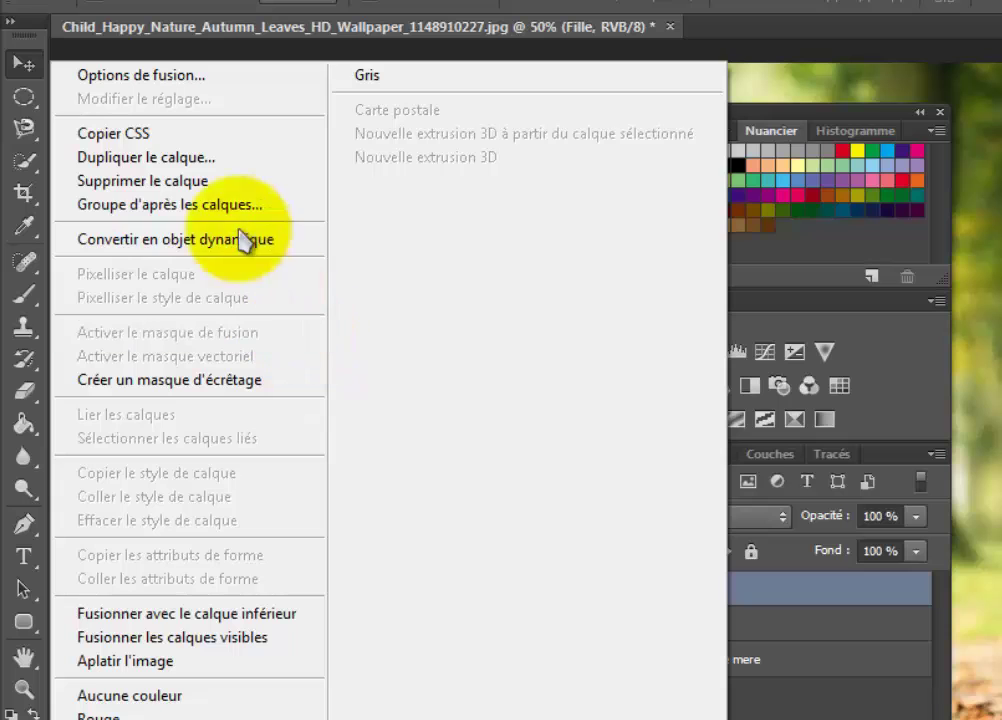
left_click(196, 158)
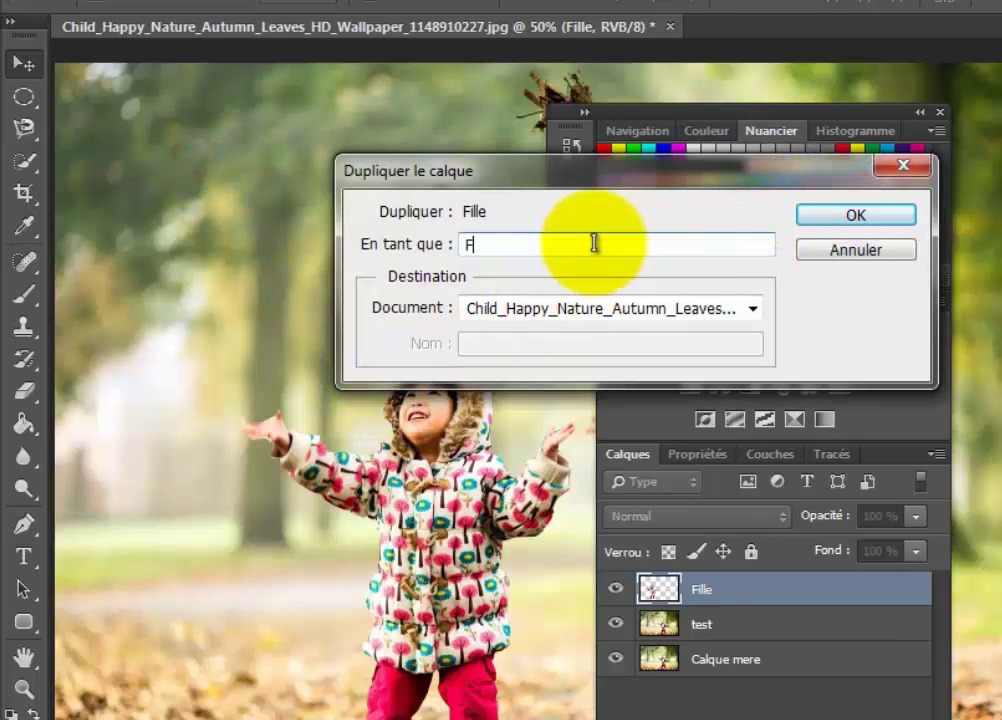
left_click(855, 212)
- Move the Fille 2 cut-out to the right of the original girl, level with the other two figures
left_click_drag(427, 380, 772, 380)
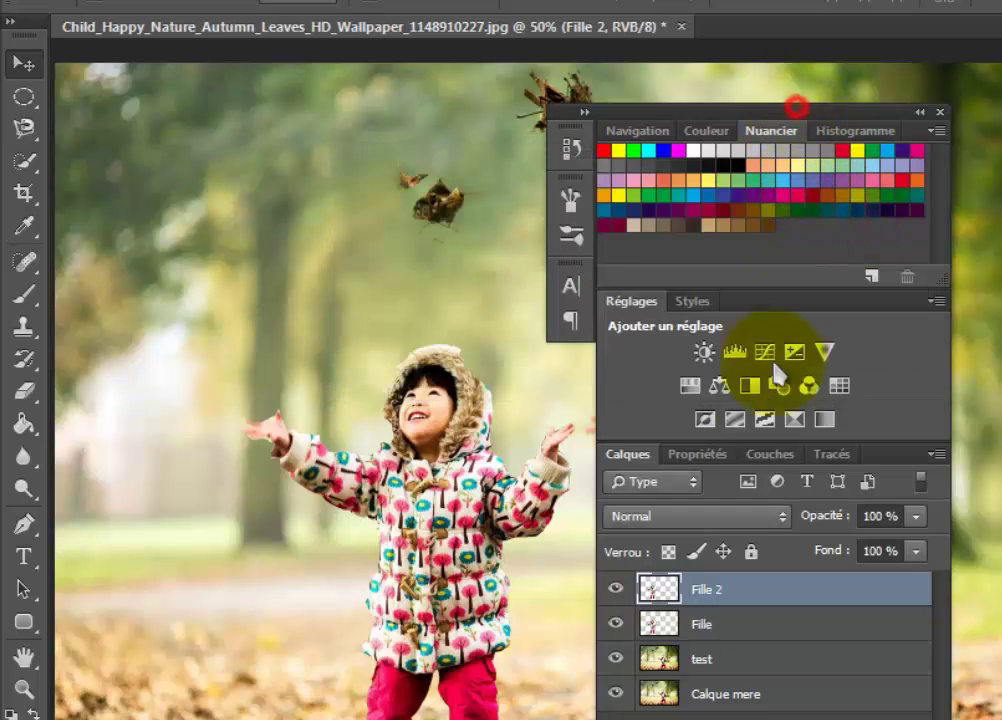
key("shift+Tab")
left_click(22, 66)
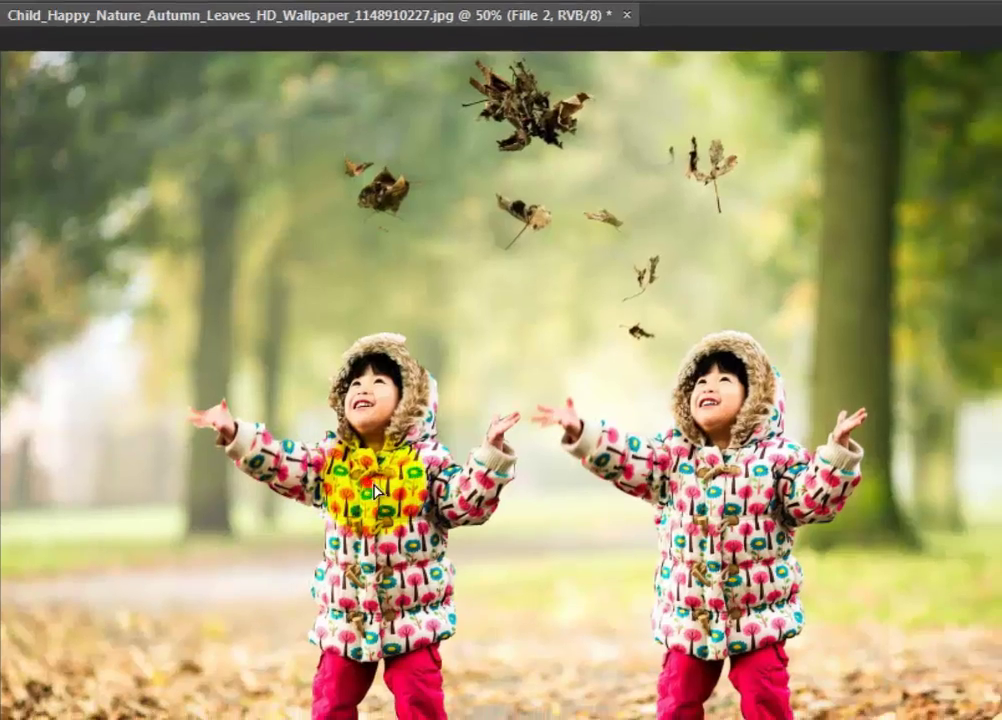
left_click_drag(412, 488, 1001, 497)
left_click_drag(873, 446, 884, 437)
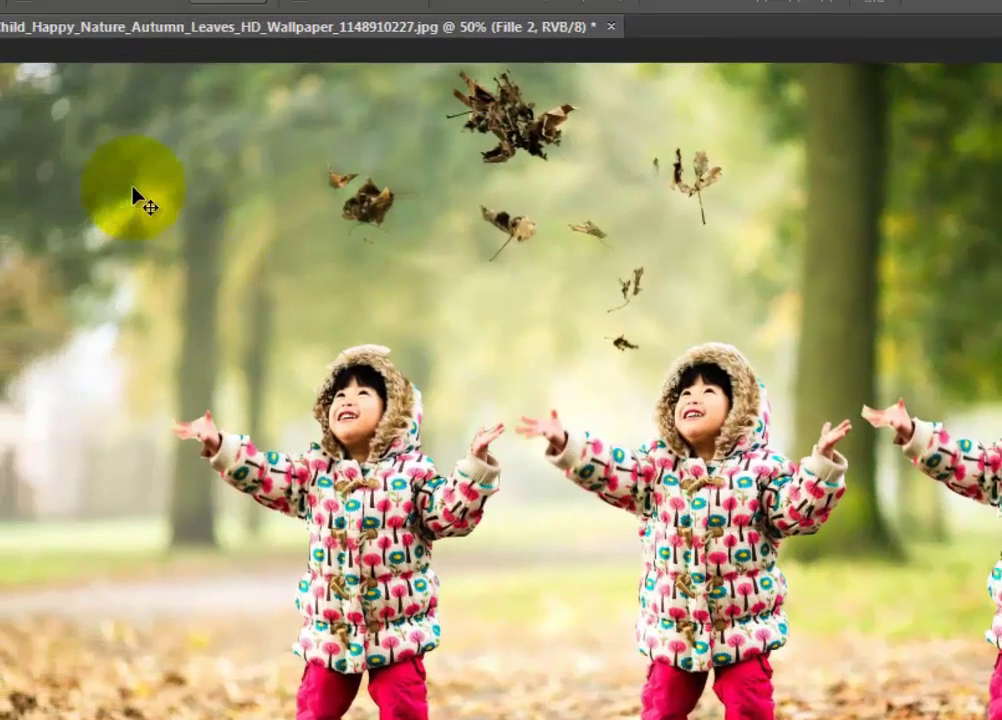
- Switch to the Quick Selection tool and delete the Fille 2 layer
left_click(24, 183)
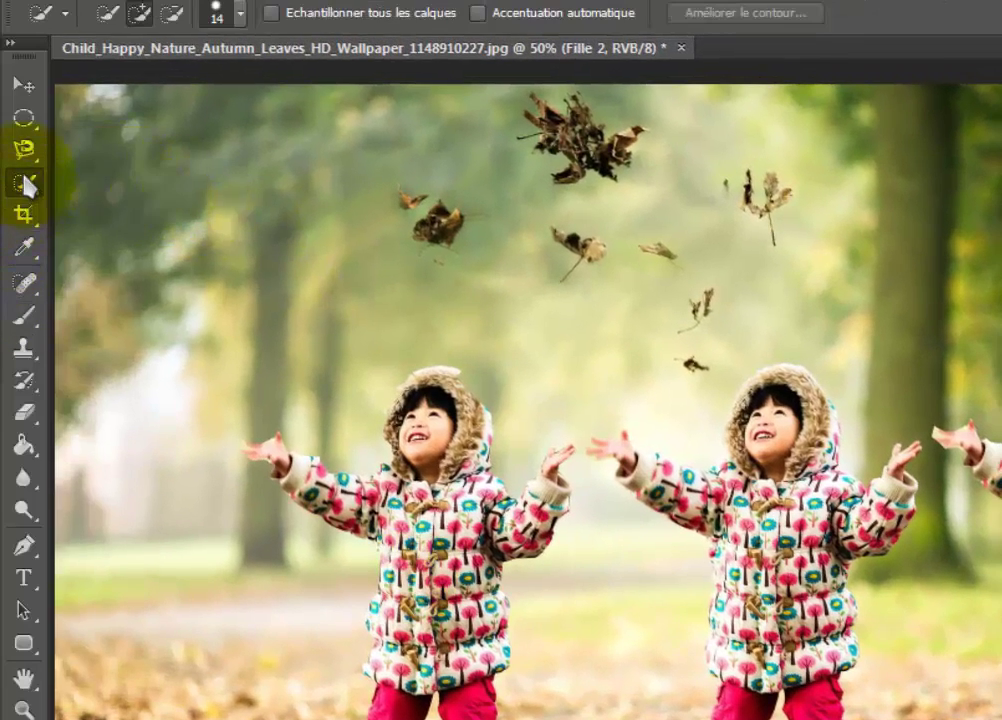
left_click(116, 188)
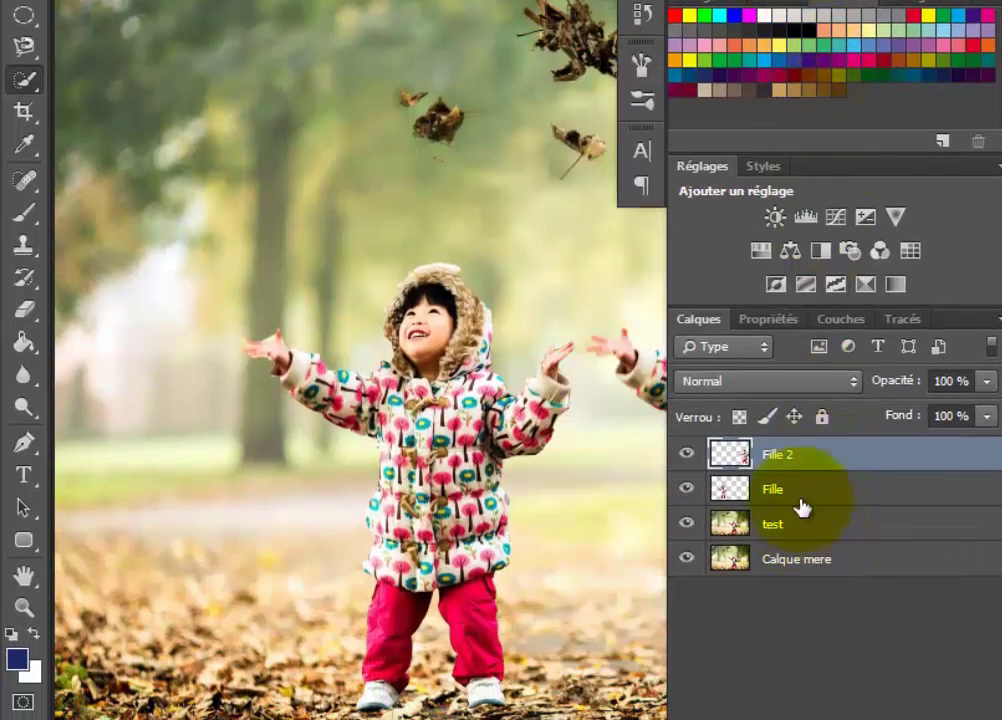
key("Delete")
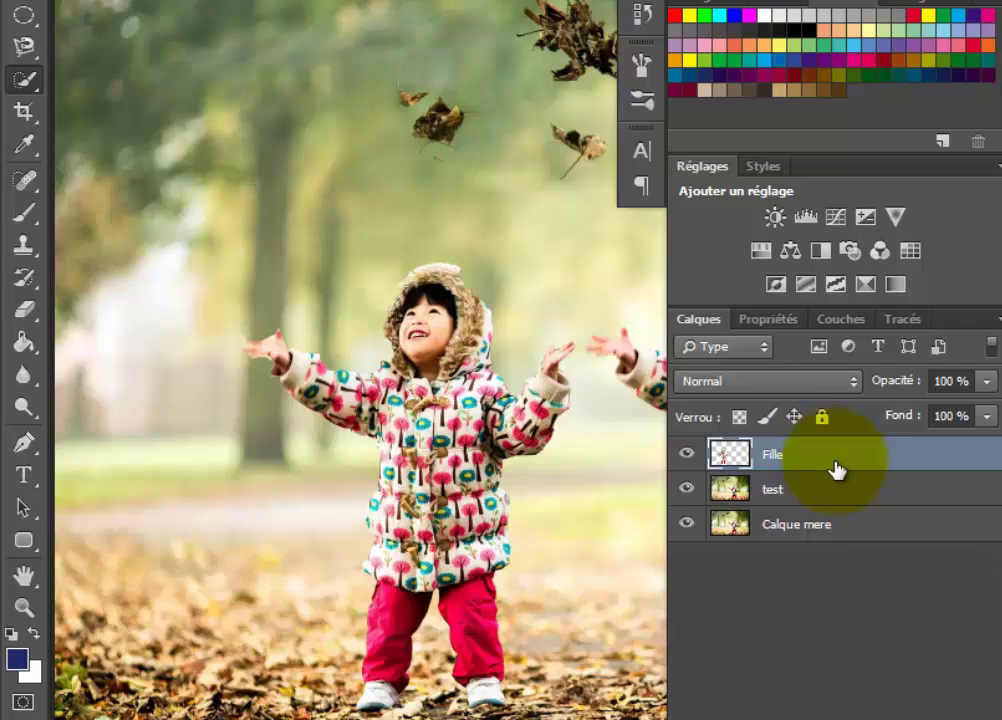
- Delete the Fille layer and move the floating panels clear of the original girl
key("Delete")
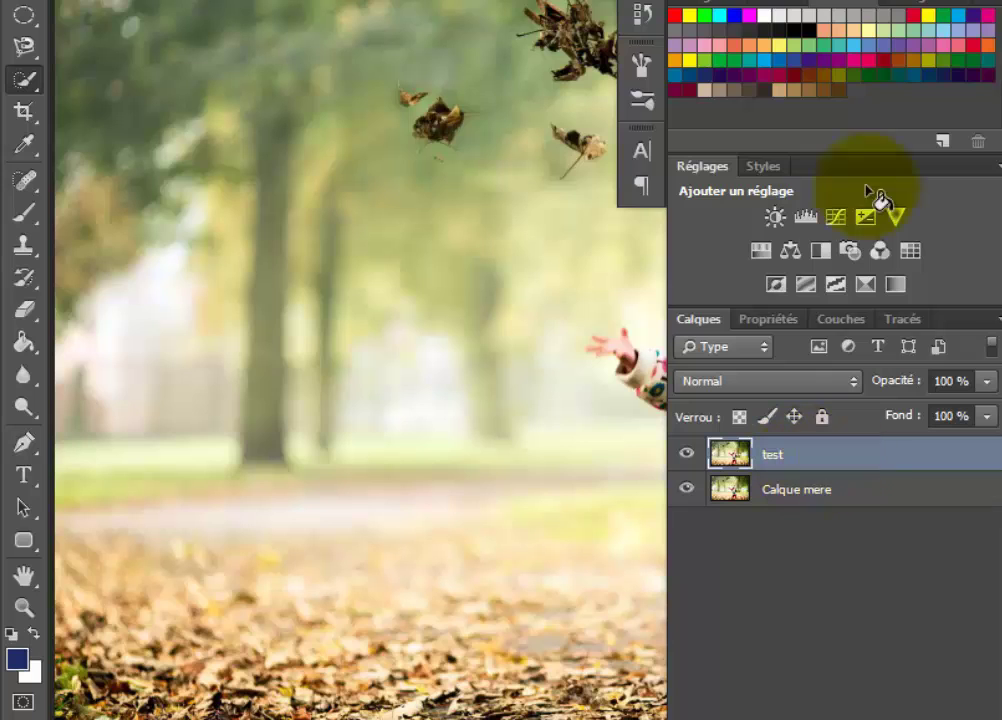
left_click_drag(806, 1, 252, 5)
- Paint a quick selection from the girl's shoe up over her trousers, coat and hood
left_click(28, 86)
left_click(83, 76)
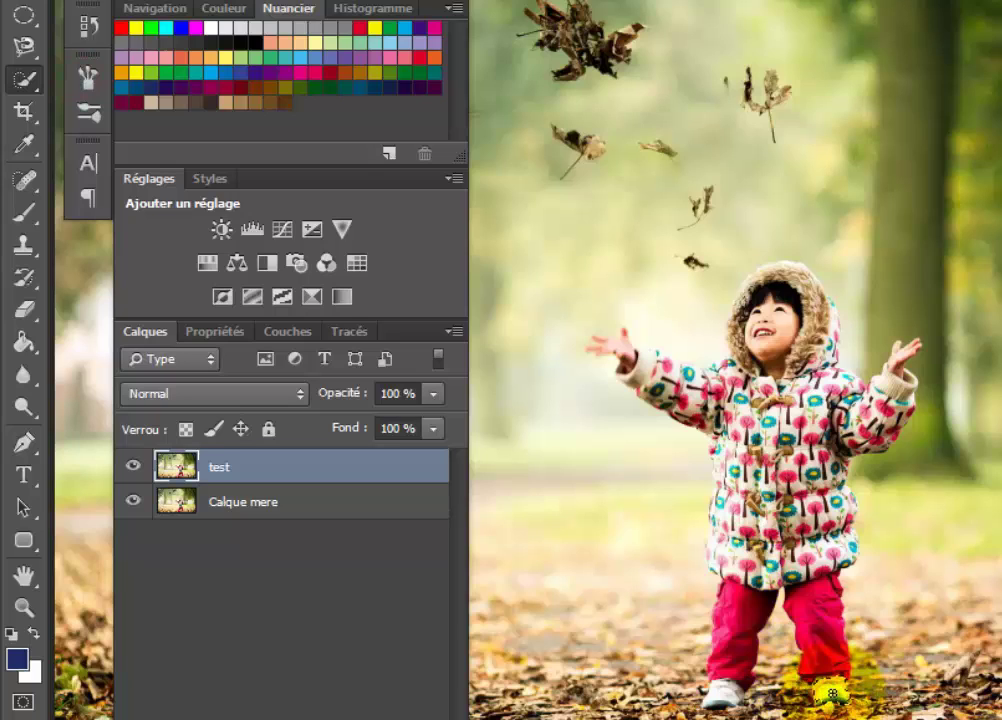
left_click_drag(832, 693, 820, 481)
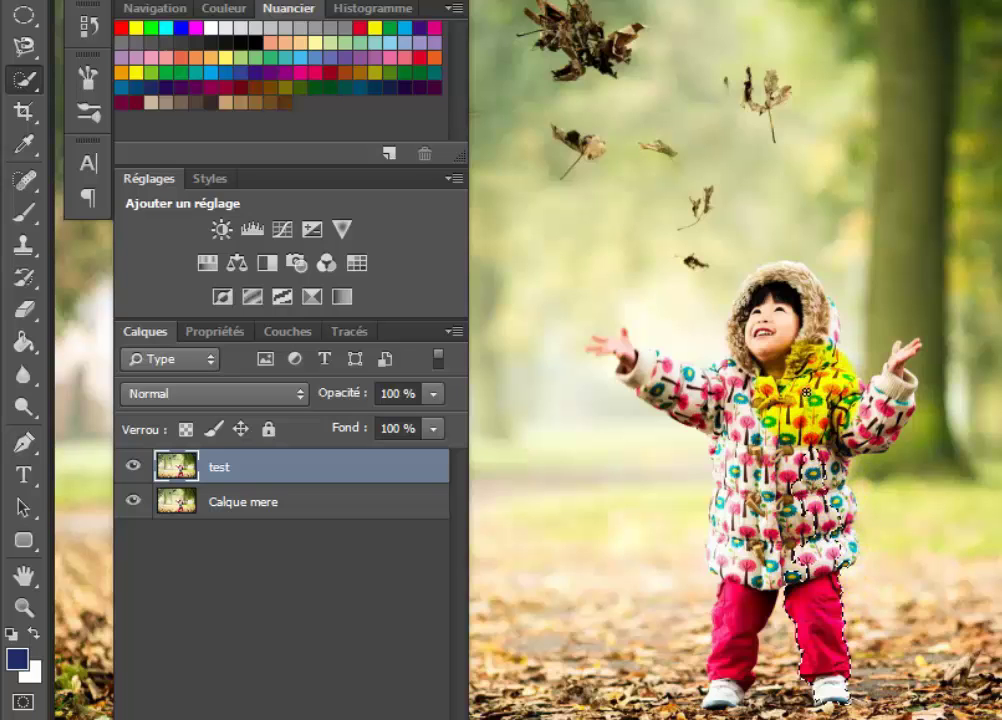
left_click(174, 18)
left_click_drag(305, 150, 320, 156)
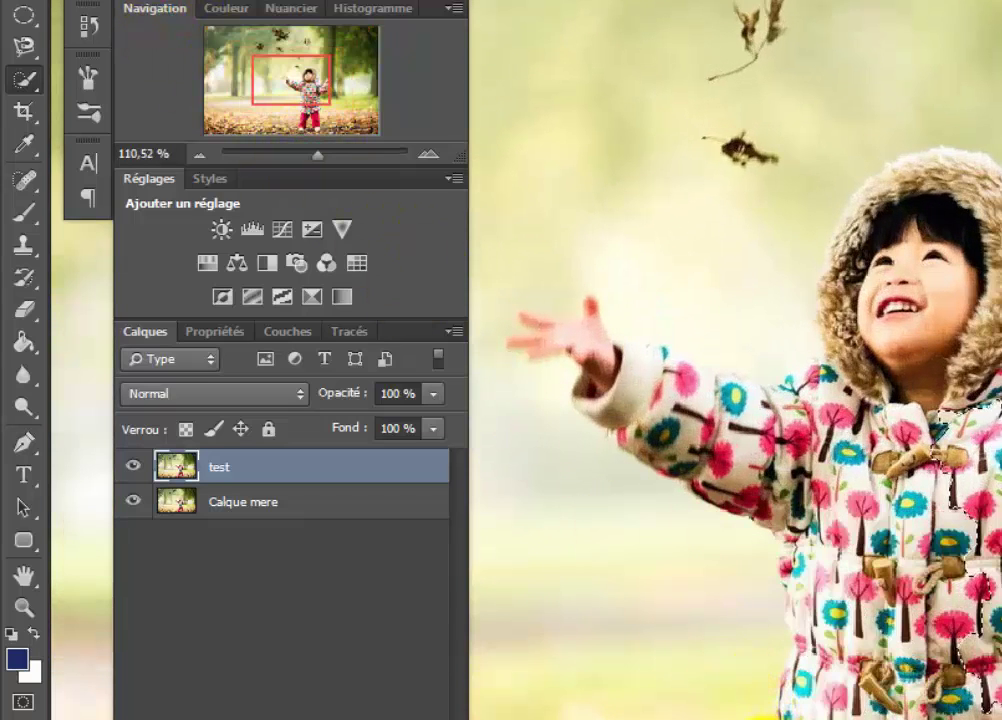
scroll(735, 360, "right", 2)
mouse_move(819, 510)
left_mouse_down()
mouse_move(718, 402)
mouse_move(727, 325)
mouse_move(781, 268)
mouse_move(783, 246)
mouse_move(832, 168)
mouse_move(873, 175)
mouse_move(938, 361)
left_mouse_up()
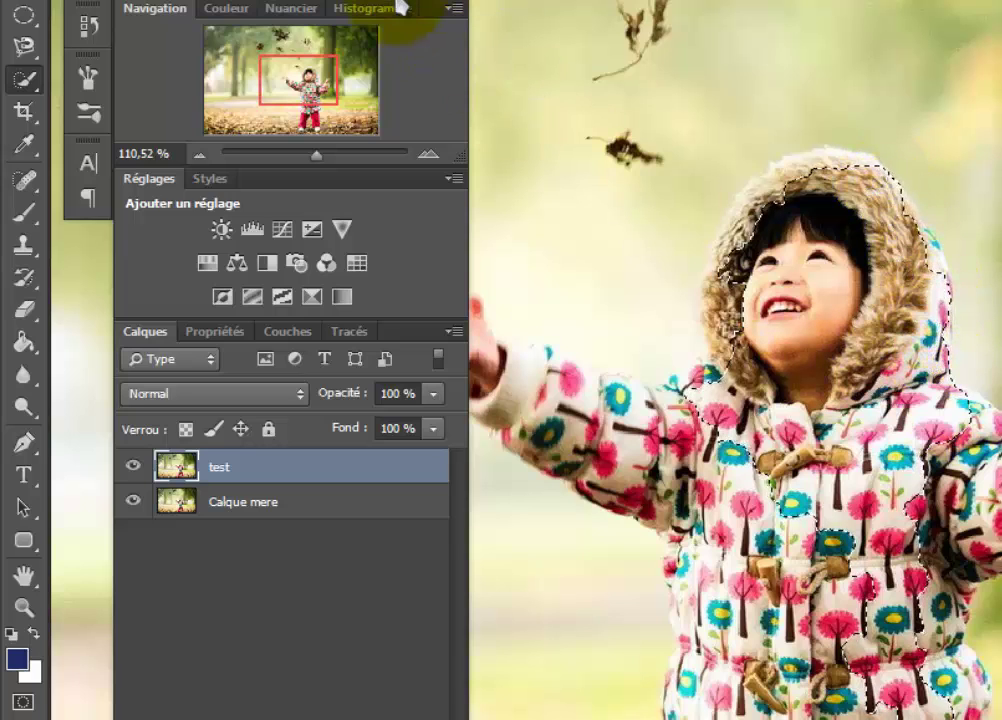
- Extend the quick selection over the girl's face and hood fur, then deselect everything
left_click_drag(398, 7, 400, 79)
left_click_drag(400, 192, 403, 567)
mouse_move(760, 315)
left_mouse_down()
mouse_move(750, 345)
mouse_move(700, 405)
mouse_move(754, 403)
mouse_move(727, 420)
mouse_move(731, 313)
mouse_move(749, 235)
mouse_move(787, 188)
mouse_move(850, 180)
mouse_move(834, 273)
mouse_move(875, 365)
mouse_move(803, 253)
mouse_move(792, 255)
mouse_move(797, 430)
mouse_move(760, 224)
mouse_move(772, 230)
mouse_move(778, 300)
mouse_move(761, 434)
left_mouse_up()
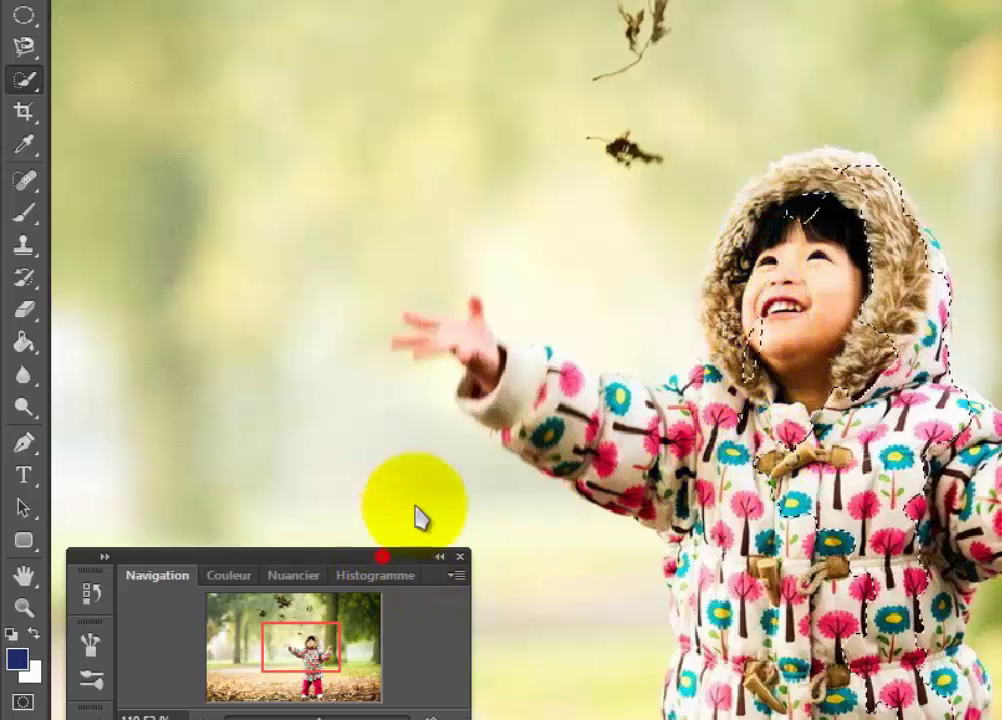
left_click_drag(415, 556, 450, 67)
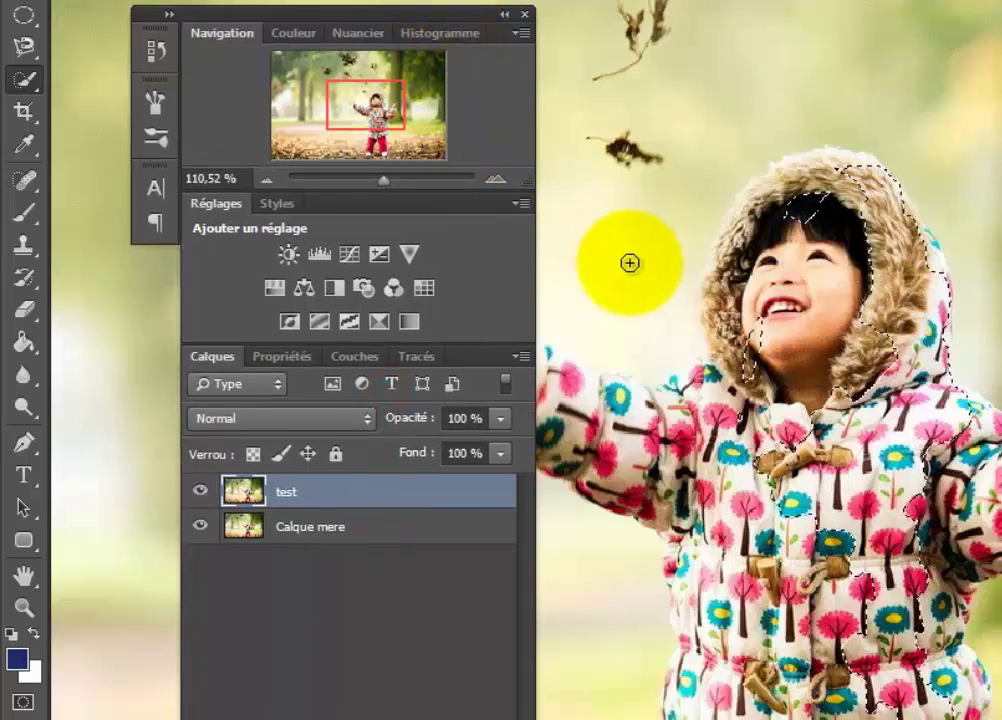
key("ctrl+d")
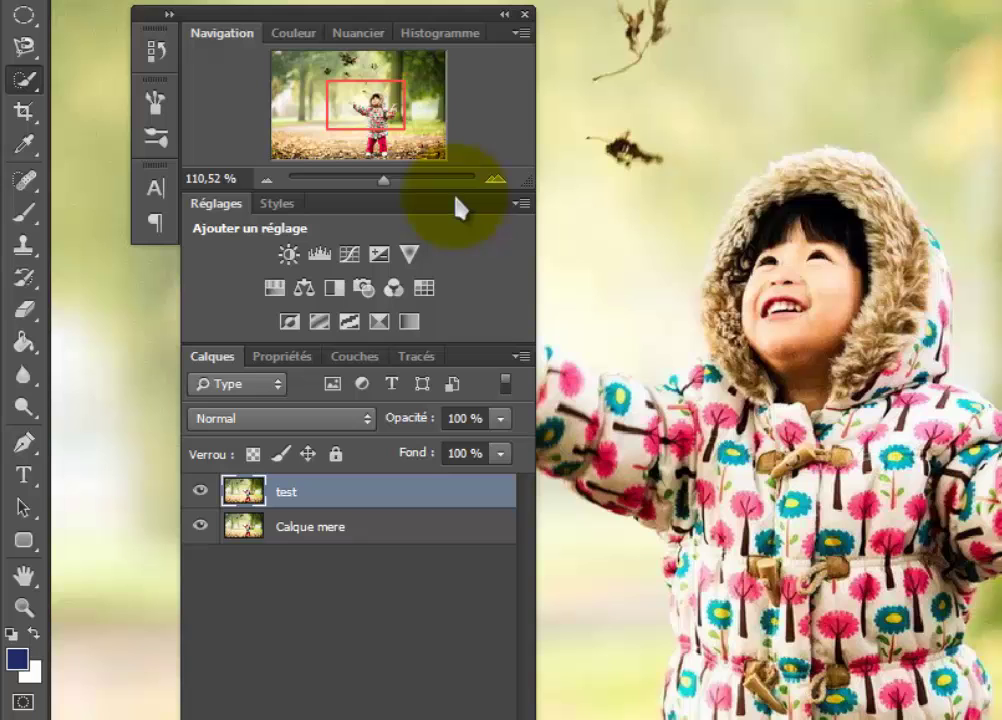
- Sample a light peach foreground colour with the Eyedropper tool and move the floating panels clear of the girl
left_click(37, 151)
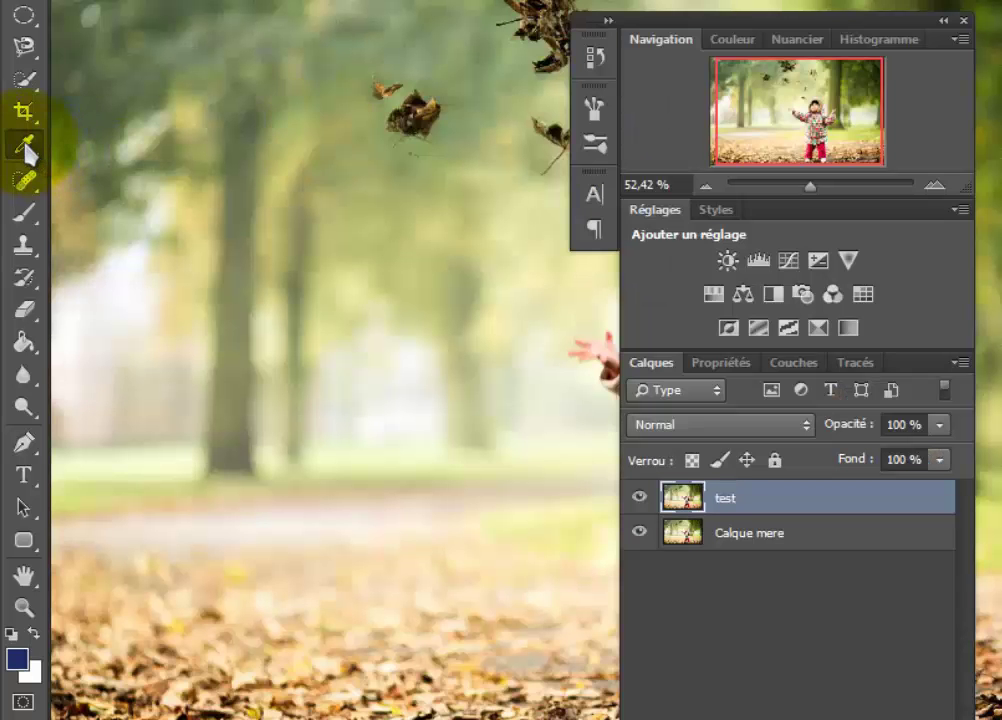
left_click_drag(760, 20, 408, 9)
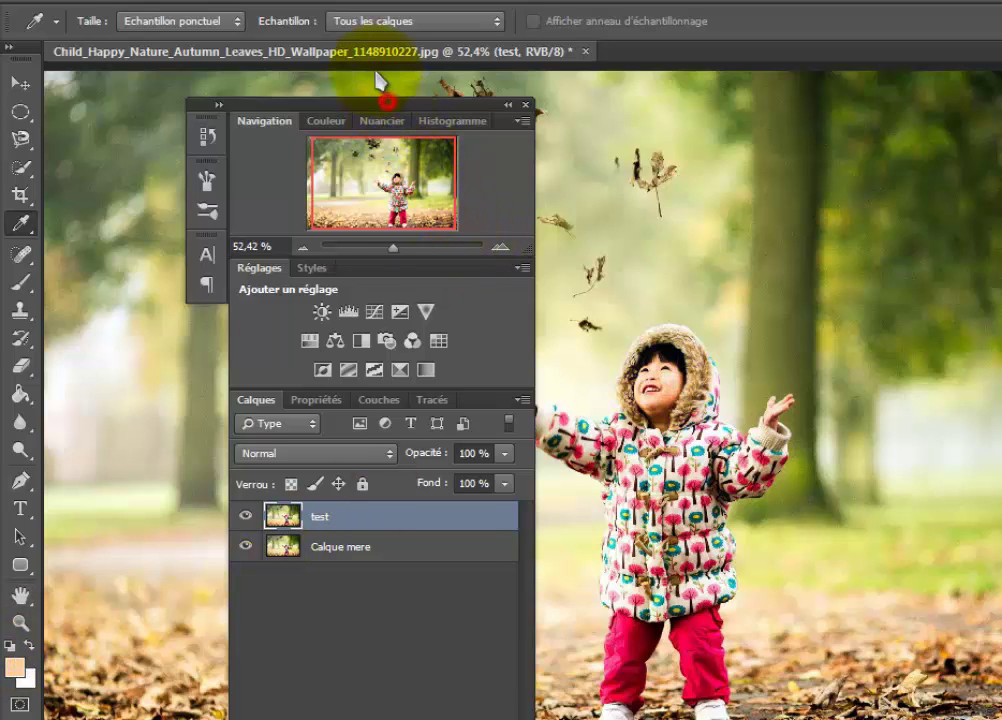
left_click_drag(386, 101, 373, 70)
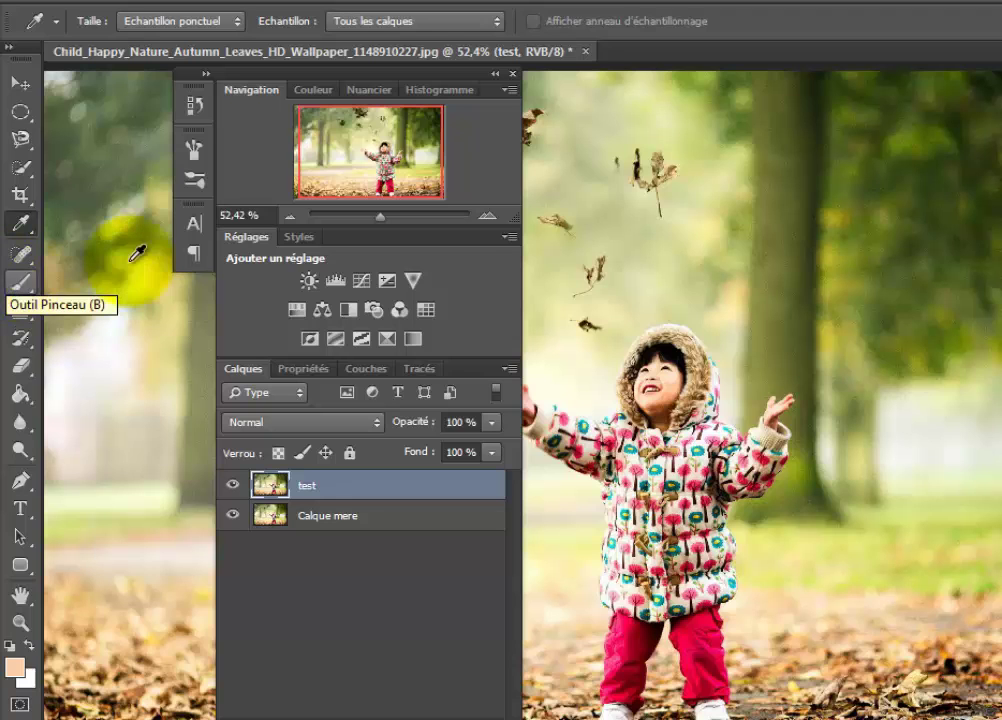
- Remove the small dark leaf just above the girl's hood with the content-aware Spot Healing Brush
left_click(23, 258)
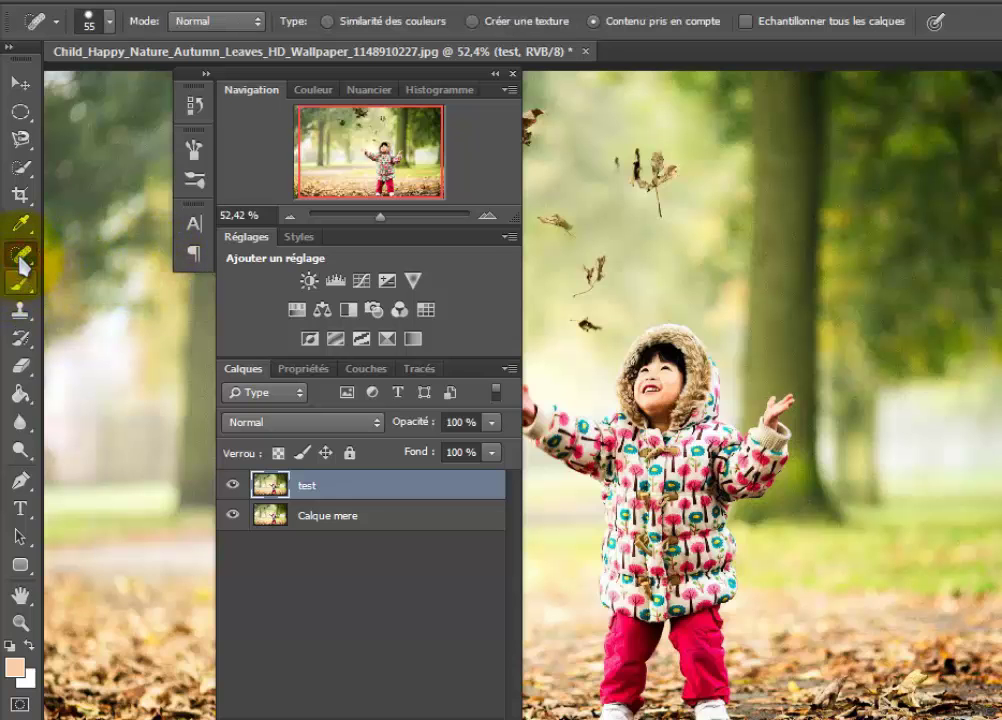
right_click(23, 258)
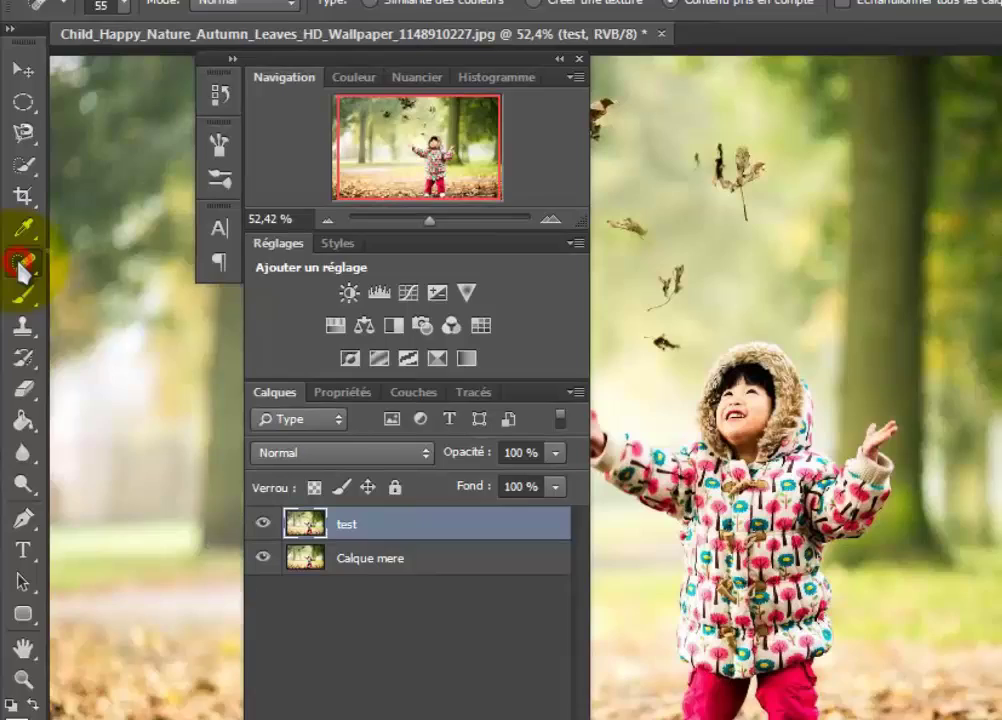
right_click(23, 262)
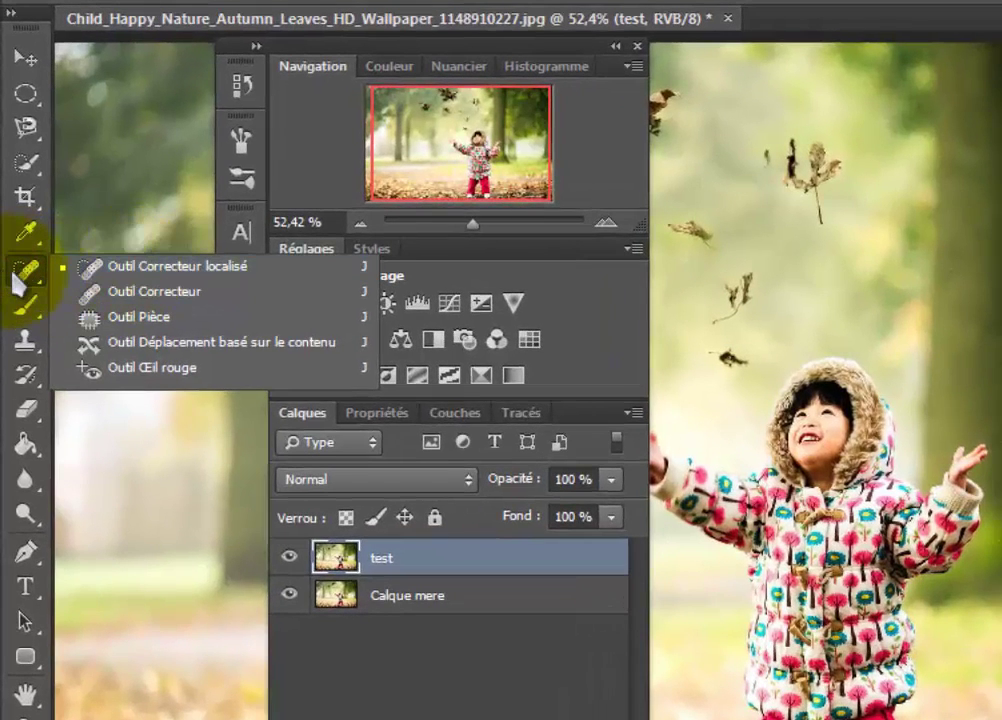
left_click(18, 272)
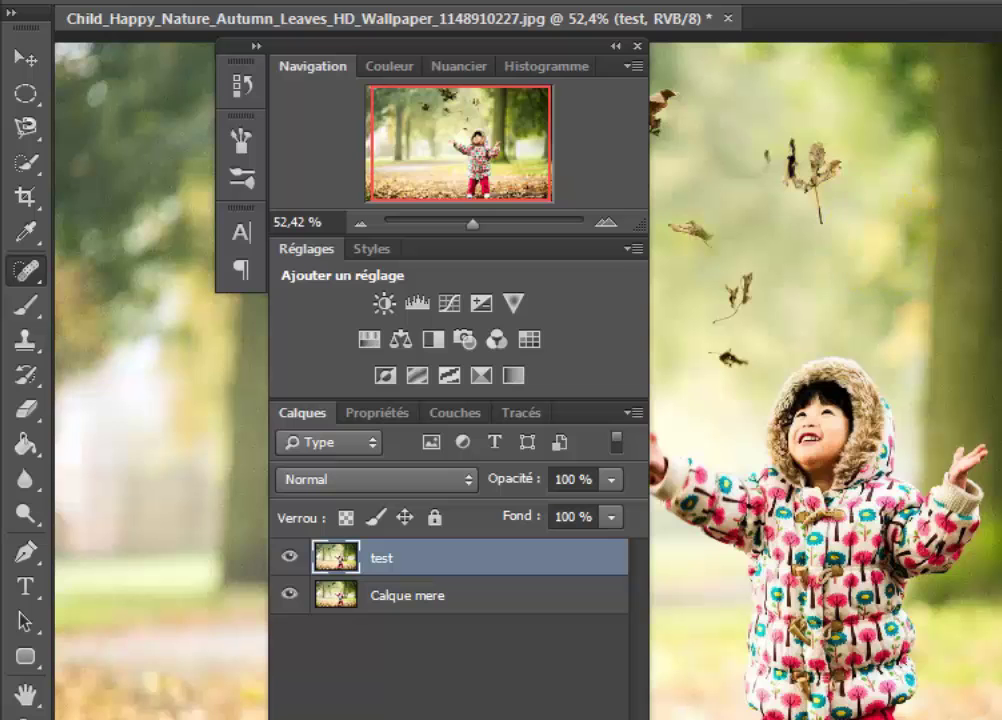
scroll(825, 380, "up", 3)
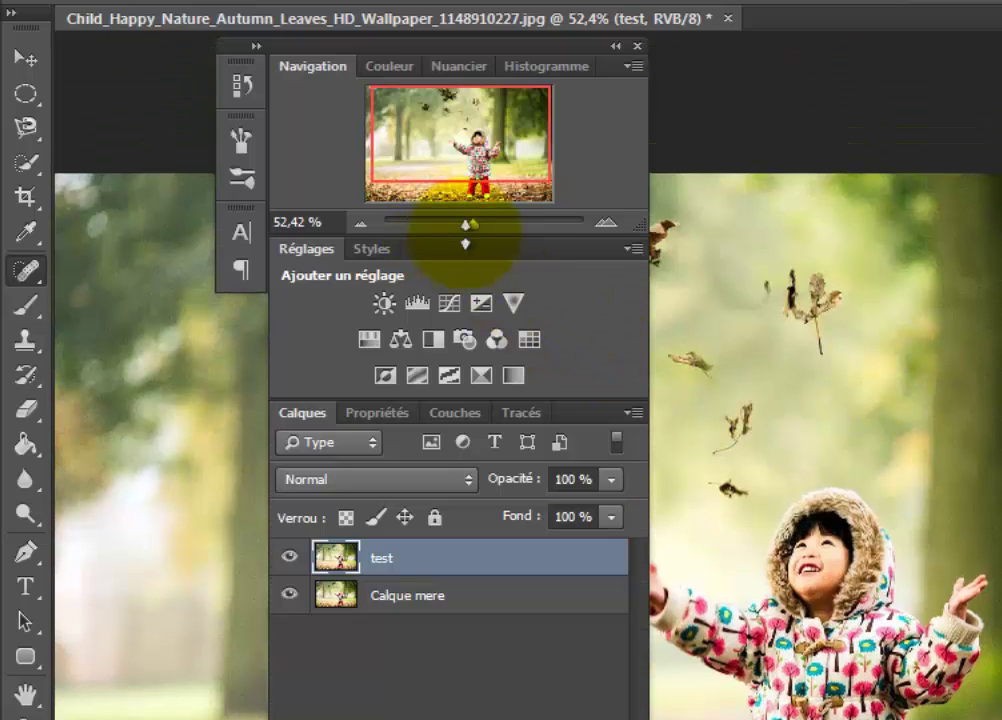
left_click_drag(475, 232, 490, 230)
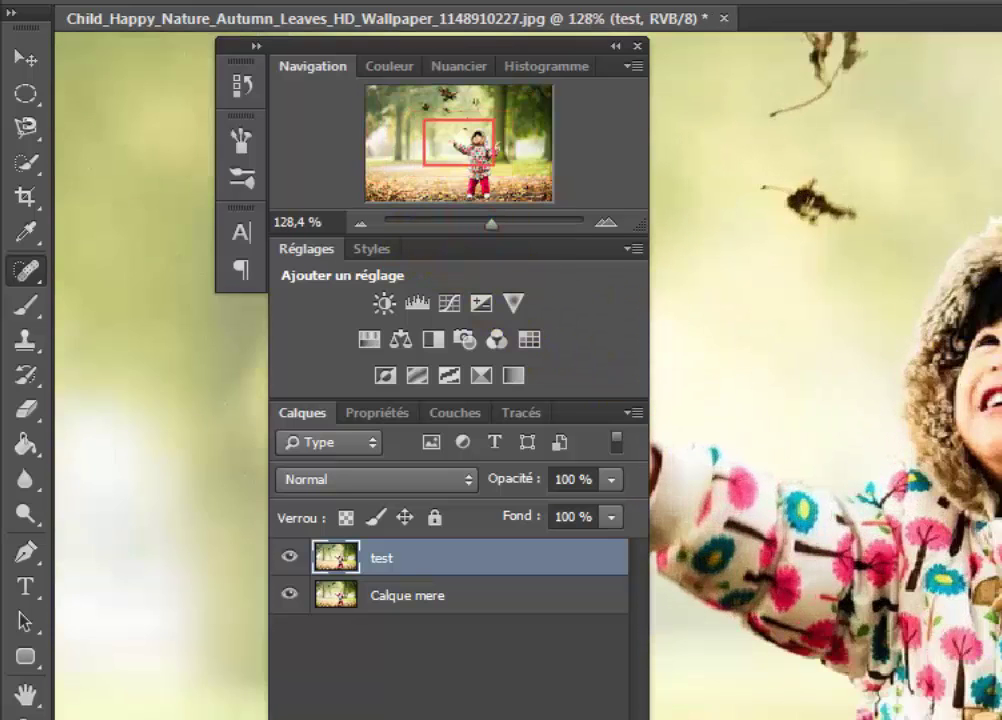
scroll(796, 403, "up", 1)
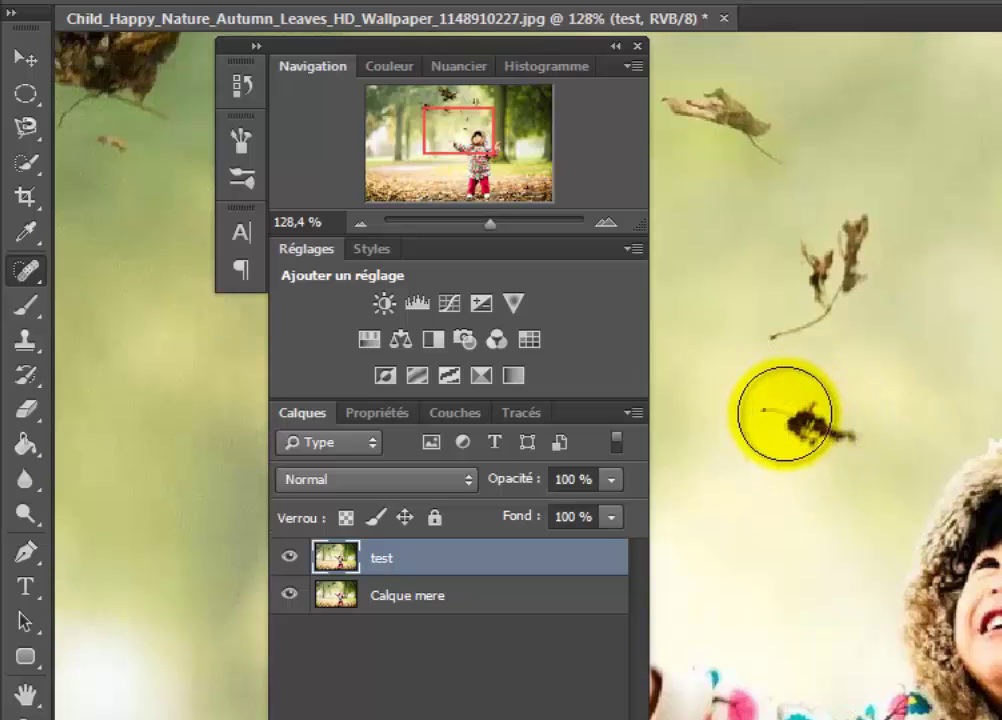
left_click_drag(779, 405, 830, 430)
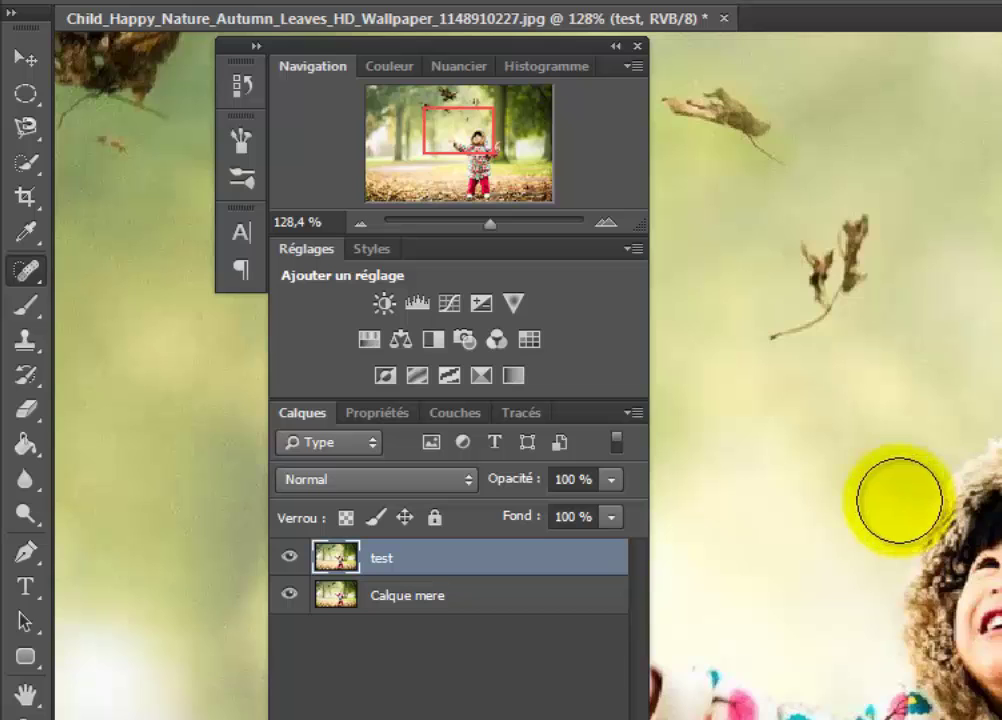
- Paint out the forked leaf and its stem above the healed spot with the Spot Healing Brush
scroll(899, 500, "down", 3)
scroll(899, 500, "up", 1)
scroll(899, 500, "up", 2)
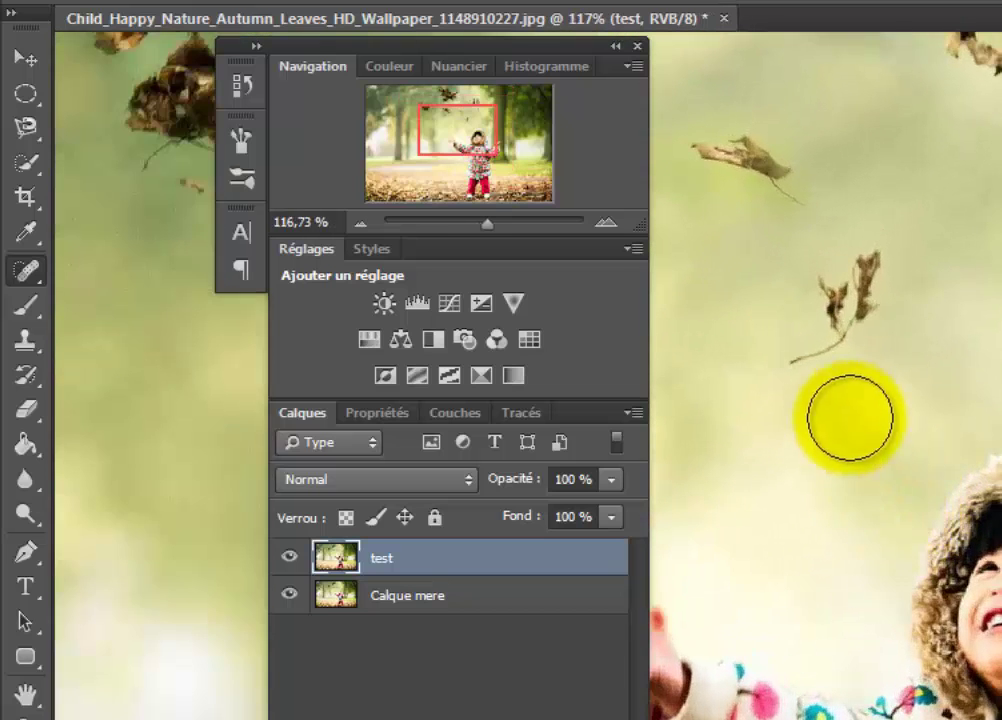
left_click_drag(812, 360, 862, 270)
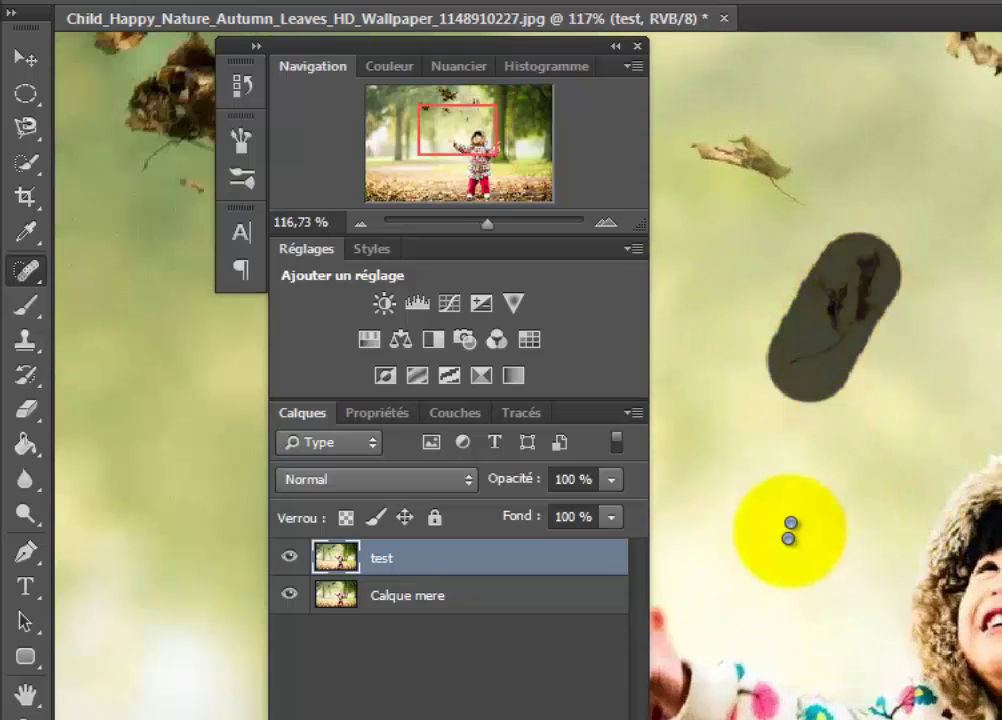
left_click(139, 27)
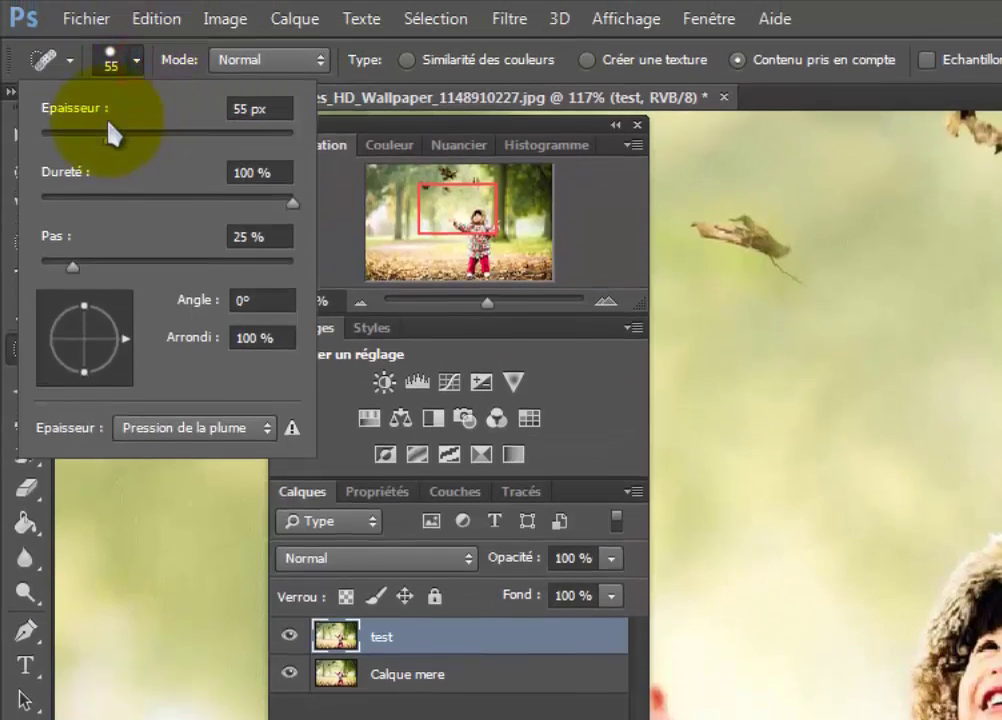
left_click(137, 60)
scroll(78, 310, "up", 1)
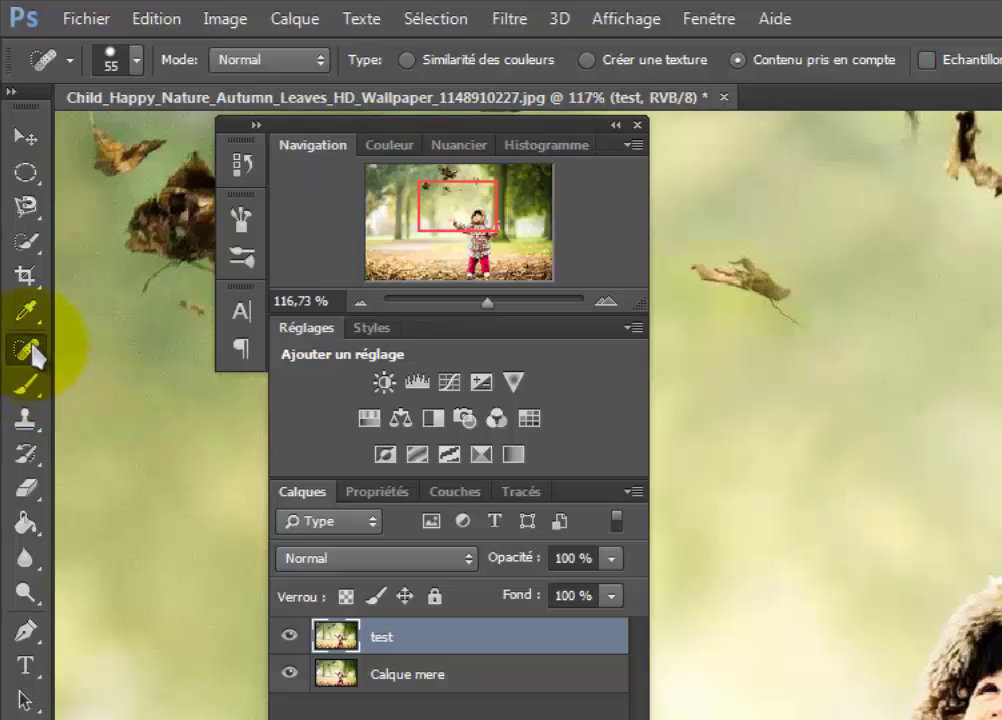
right_click(37, 352)
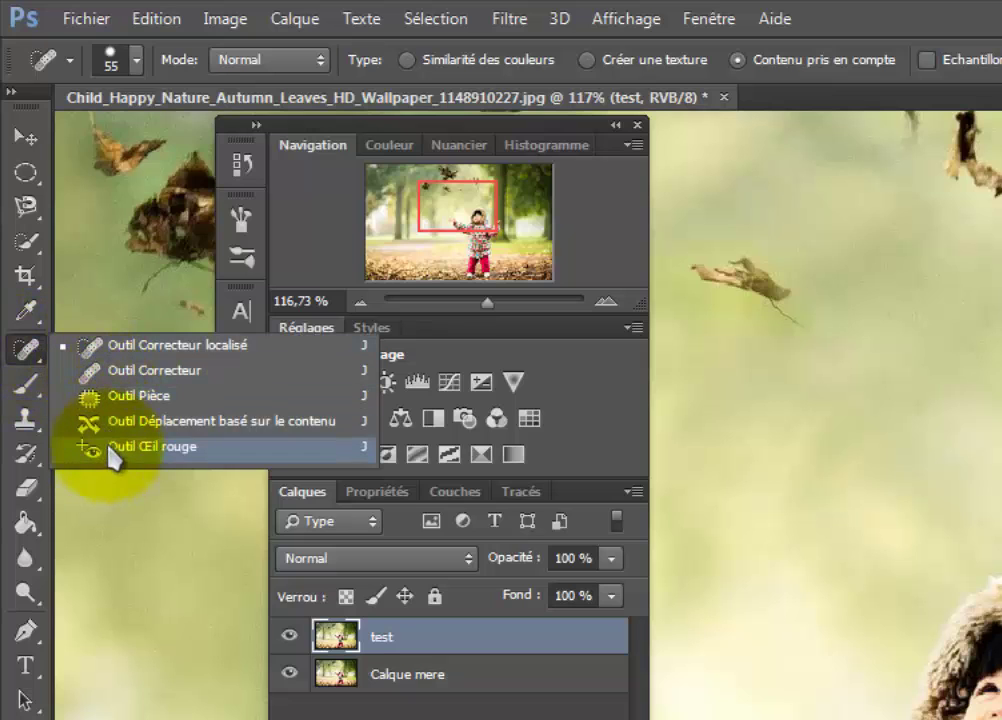
left_click(22, 349)
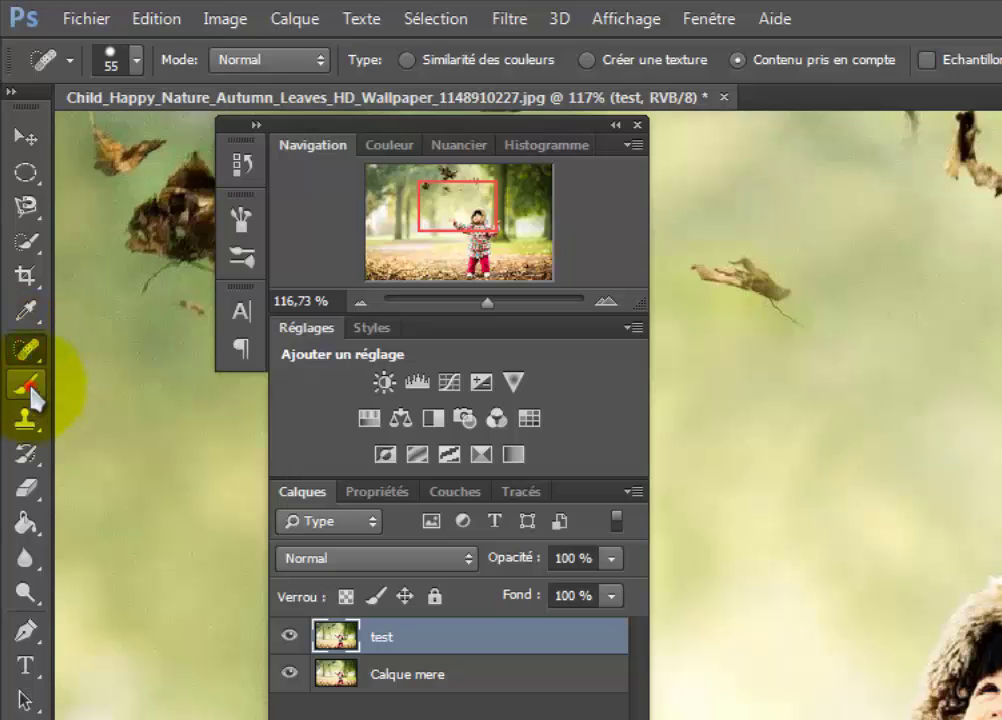
- Try the Eraser on the retouched area above the girl's hood, then undo the erasing
left_click(32, 388)
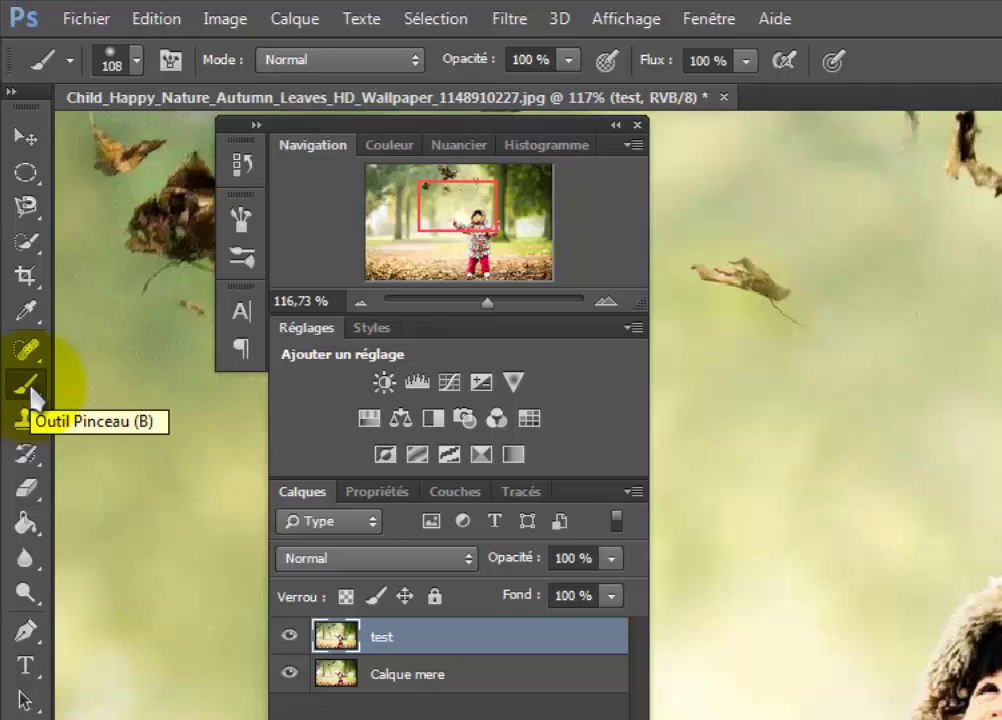
left_click(25, 489)
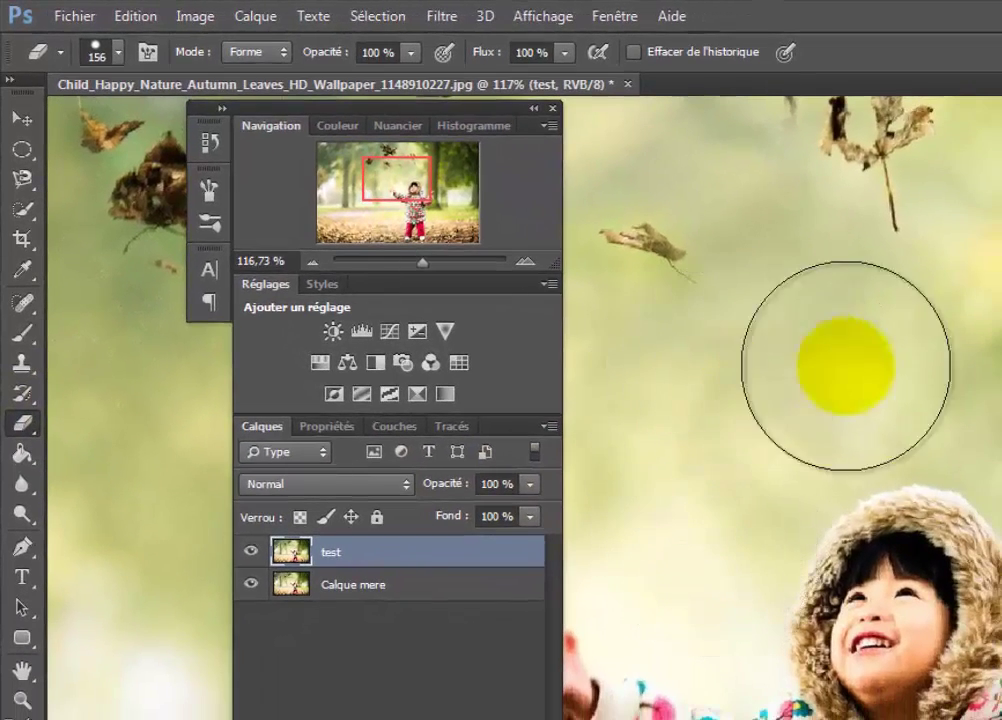
mouse_move(708, 403)
left_mouse_down()
mouse_move(721, 380)
mouse_move(693, 454)
left_mouse_up()
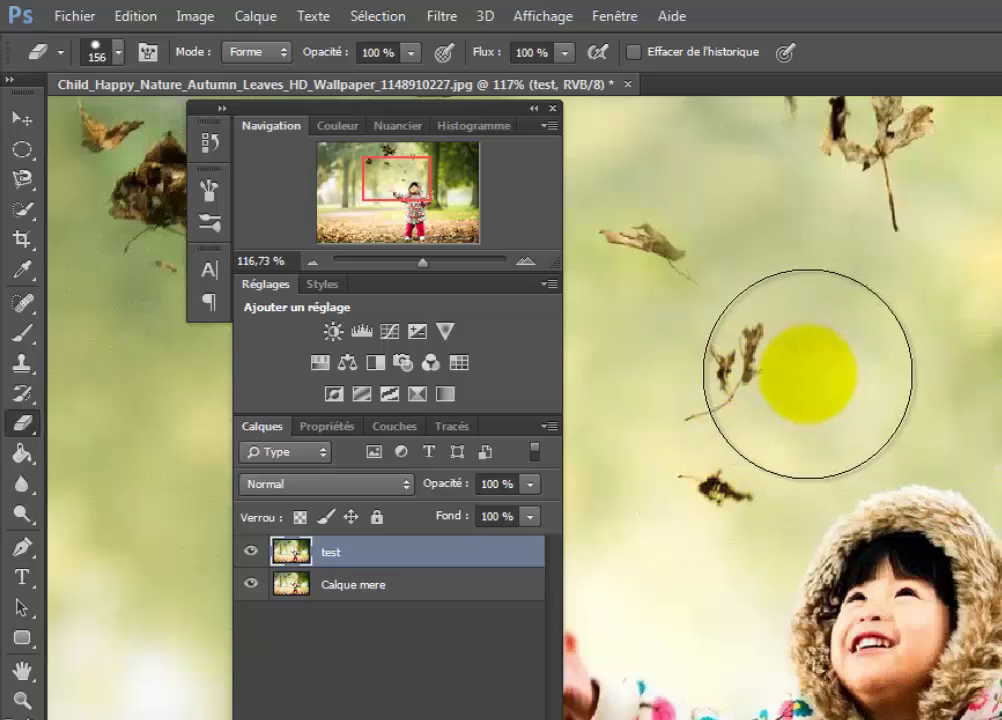
key("ctrl+z")
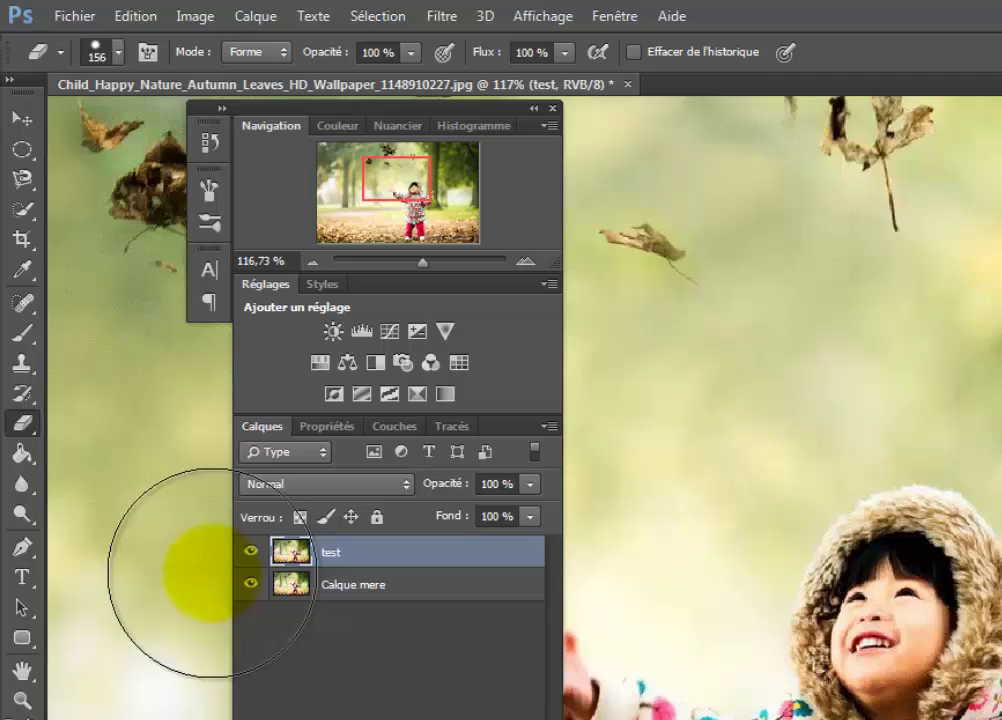
- Draw a wide rectangular marquee selection over the blurred background above the girl's hood
left_click(22, 457)
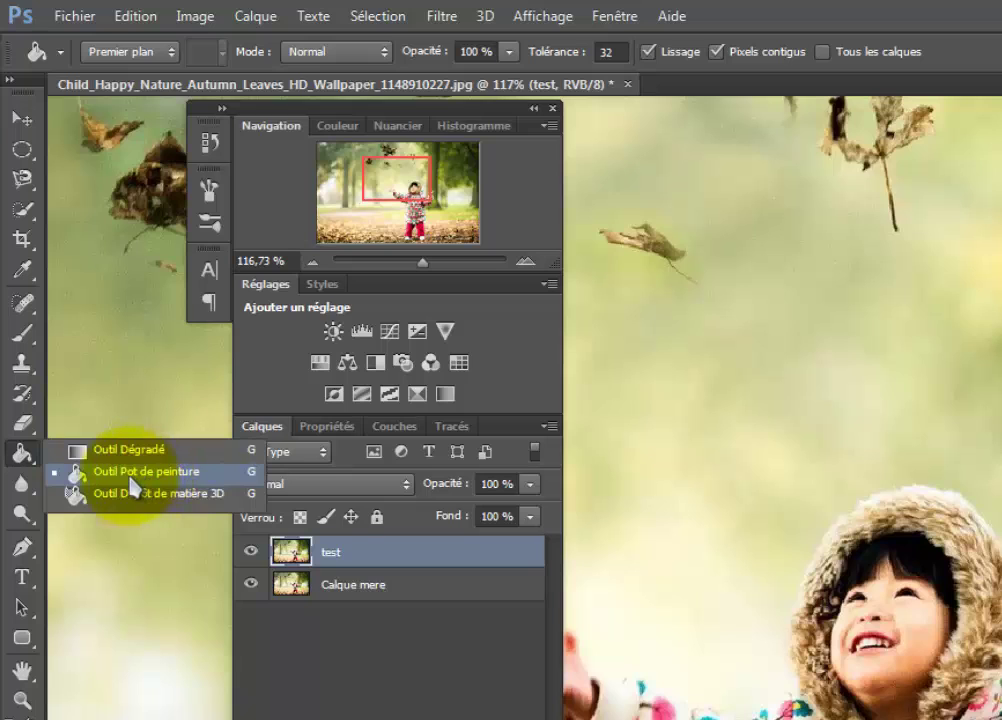
left_click(133, 487)
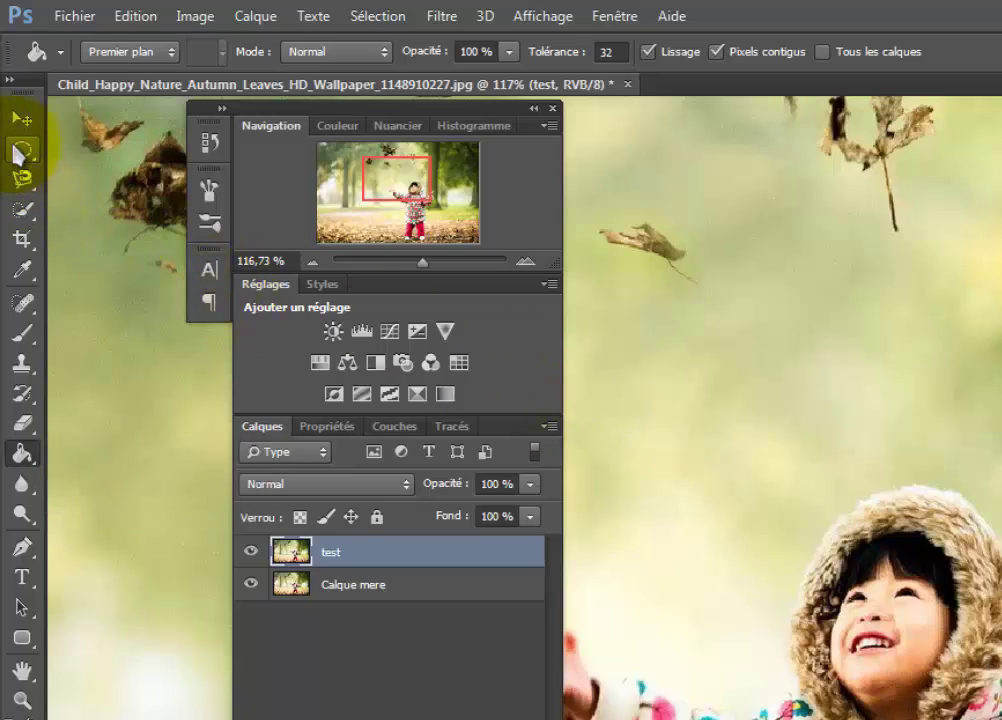
left_click_drag(20, 150, 90, 146)
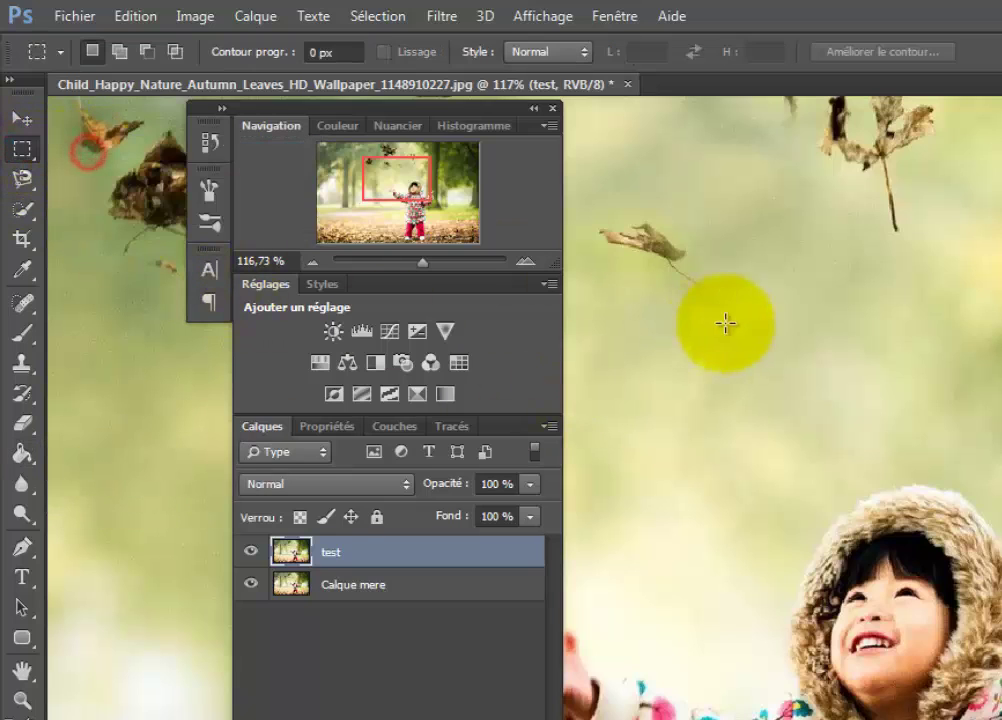
left_click_drag(729, 297, 1001, 446)
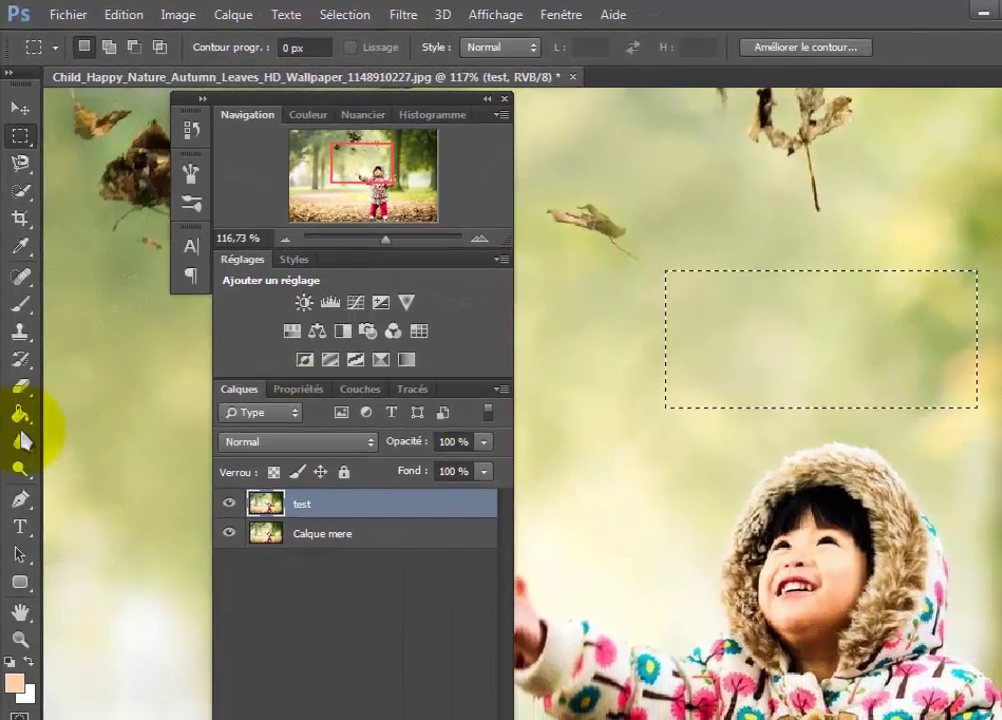
- Choose the Paint Bucket and set the foreground colour to orange ec7712
mouse_move(20, 420)
left_mouse_down()
mouse_move(135, 444)
mouse_move(138, 432)
left_mouse_up()
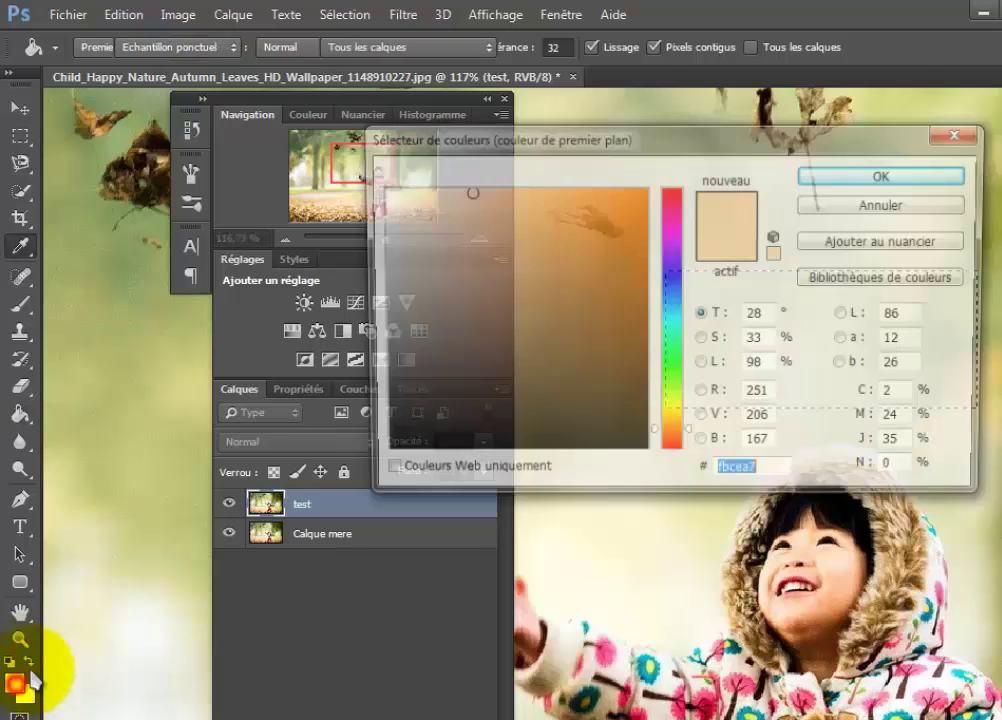
left_click(15, 680)
left_click(624, 207)
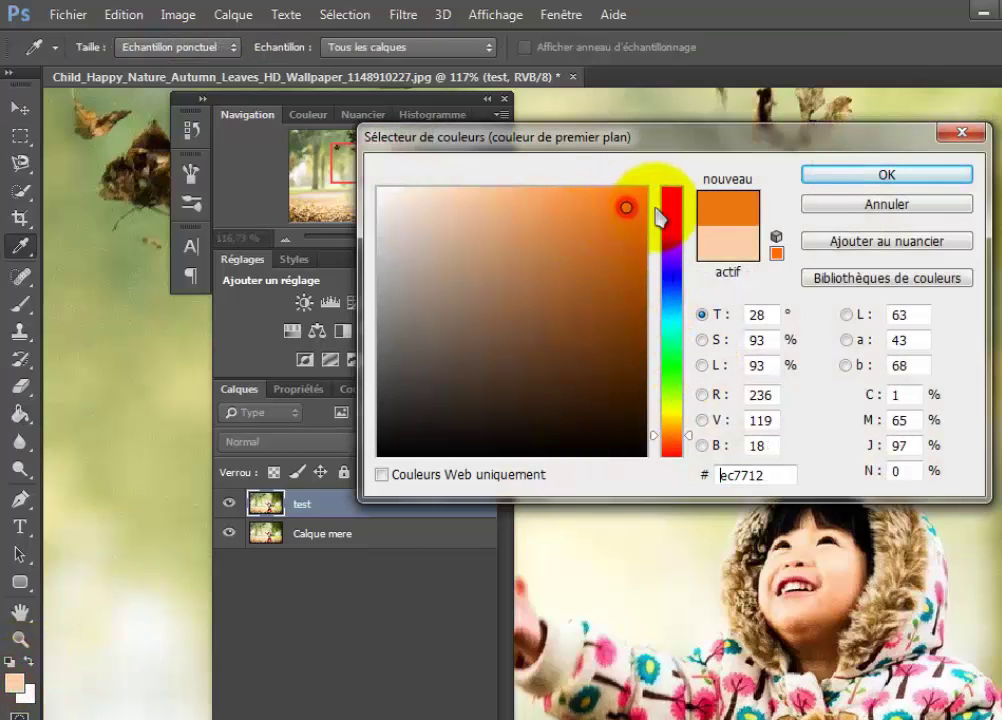
left_click(890, 174)
- Try filling the whole rectangular selection above the girl's hood with orange using the Paint Bucket, deselect it, and undo the fill
left_click(693, 294)
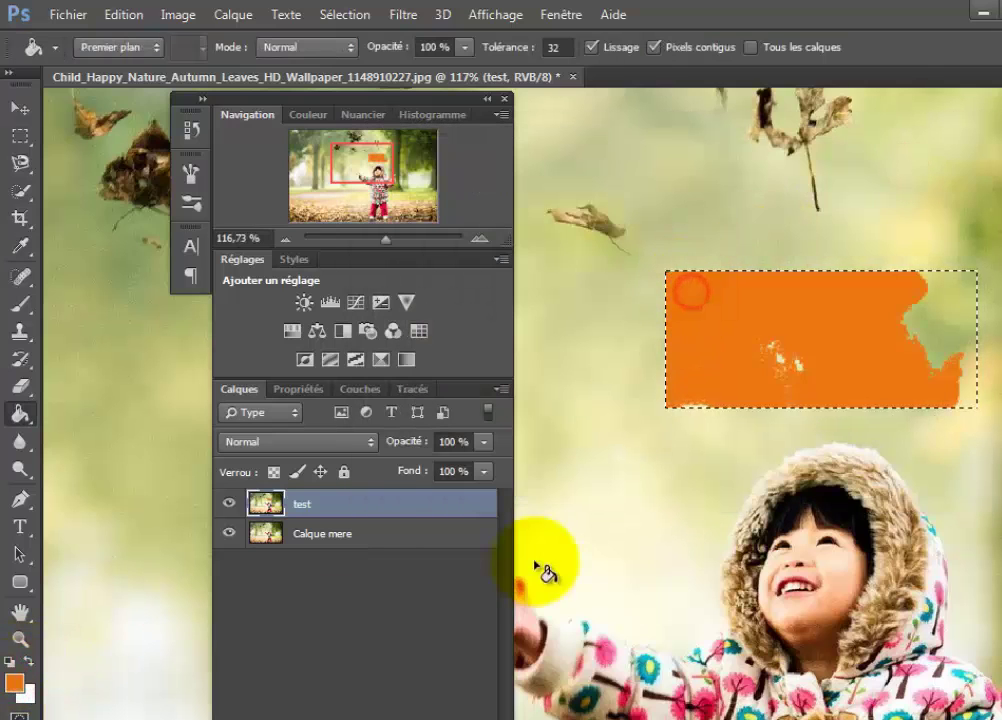
left_click(946, 318)
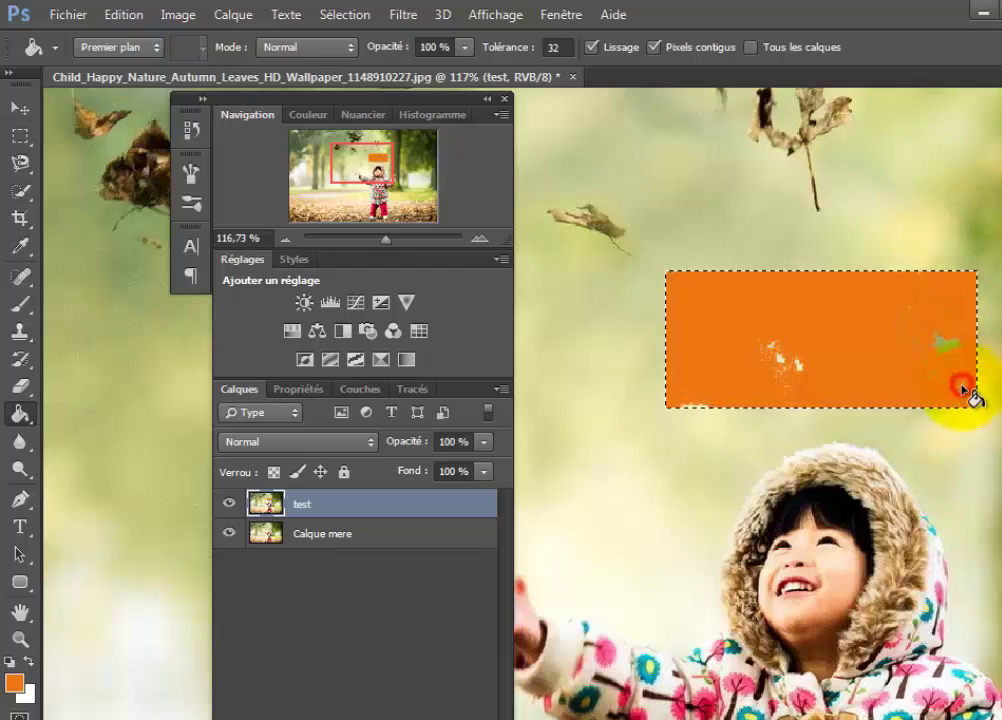
left_click(950, 341)
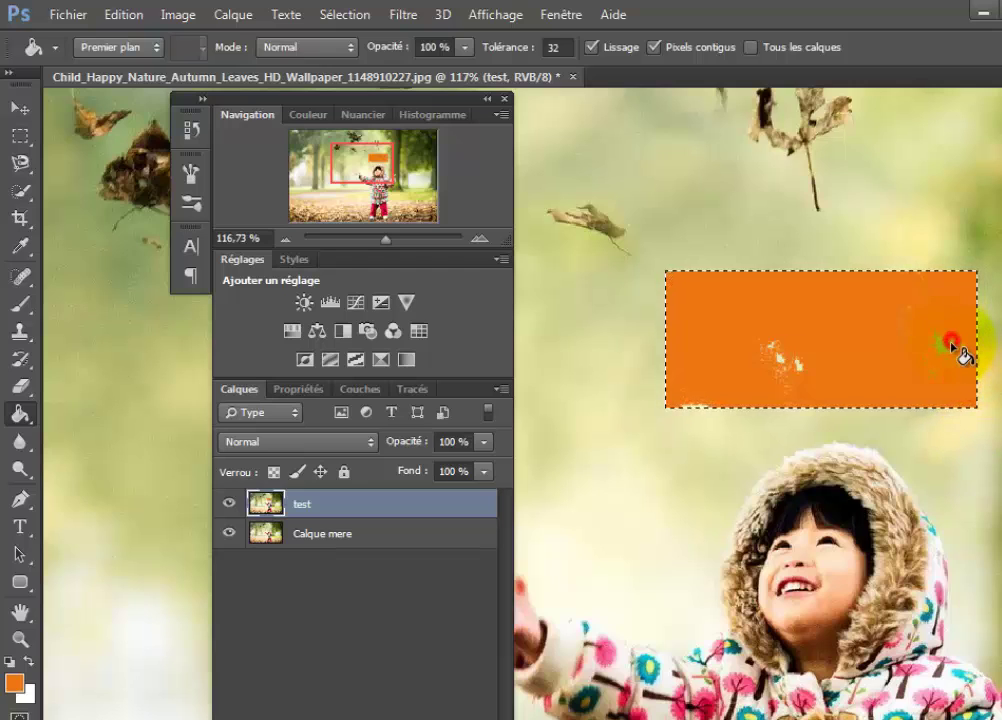
left_click(775, 350)
left_click(804, 370)
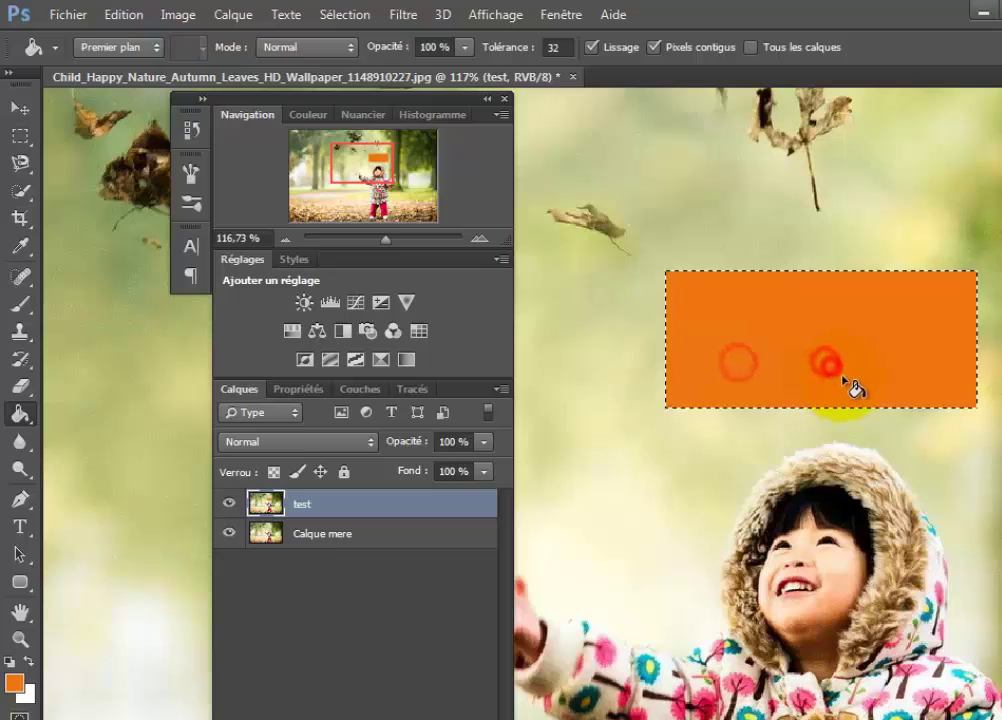
key("ctrl+d")
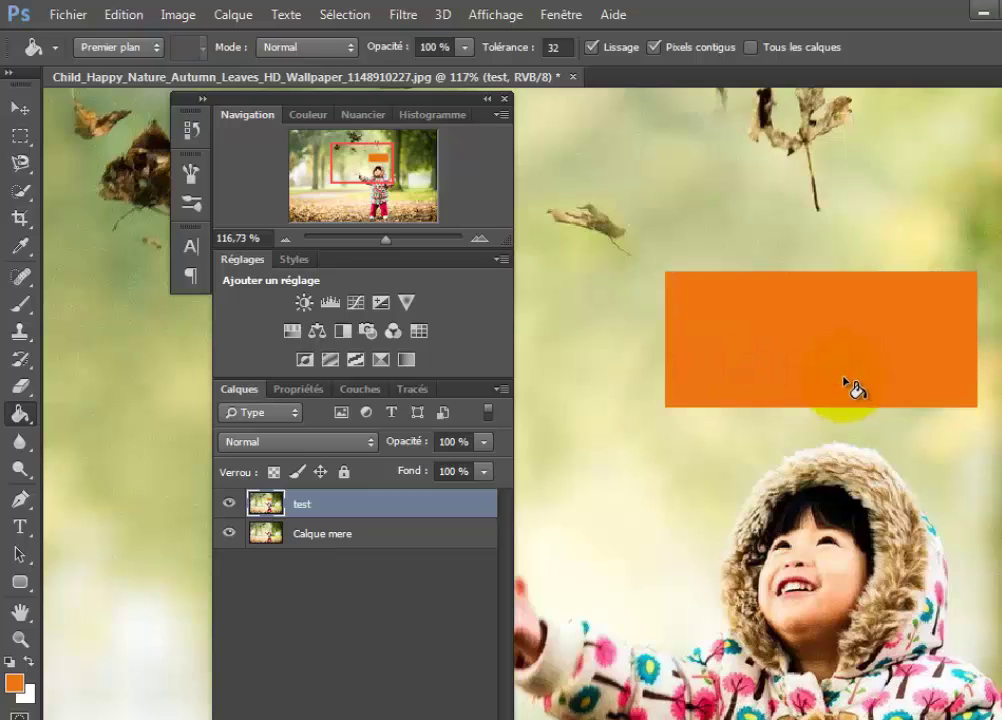
key("ctrl+z")
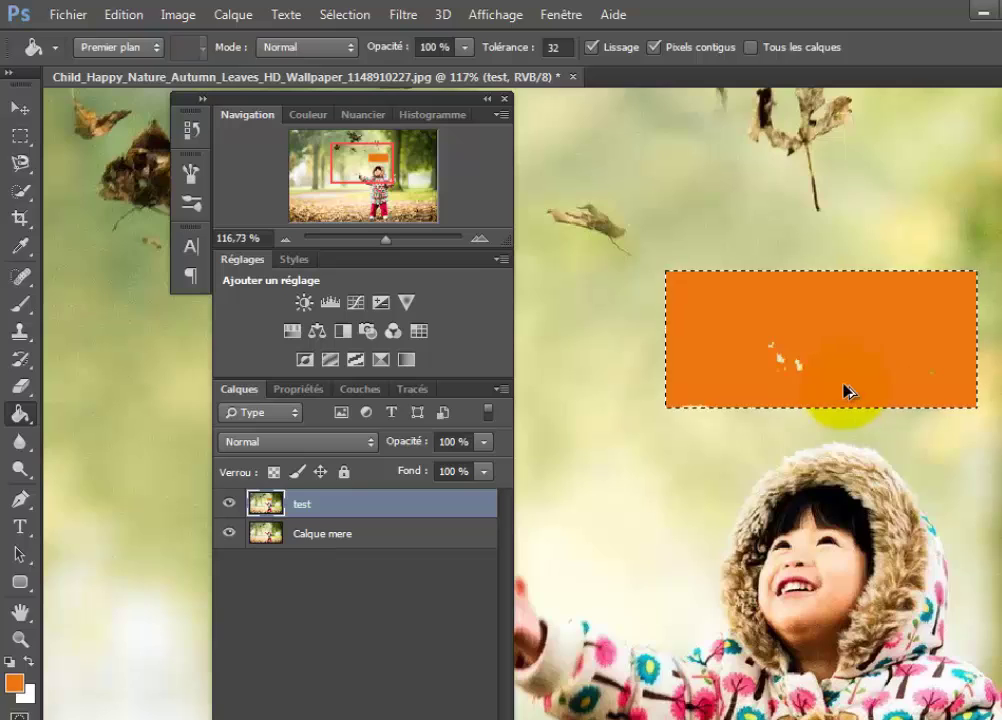
key("ctrl+alt+z")
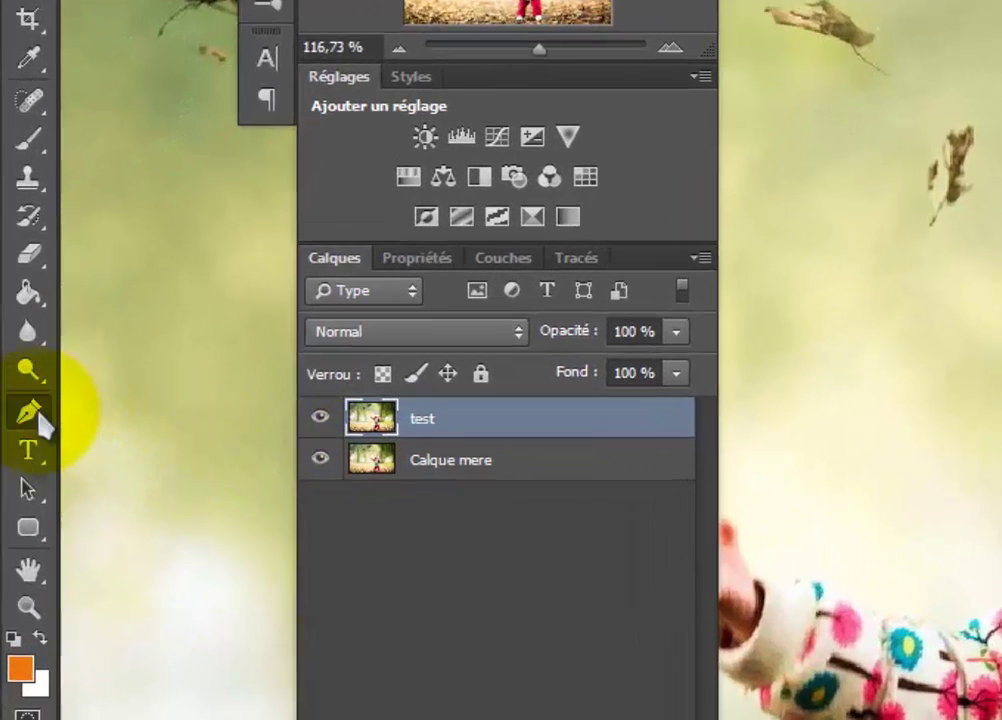
- Trace a closed Pen tool path around the forked leaf and its stem and make it the test layer's vector mask
left_click(27, 498)
left_click(130, 407)
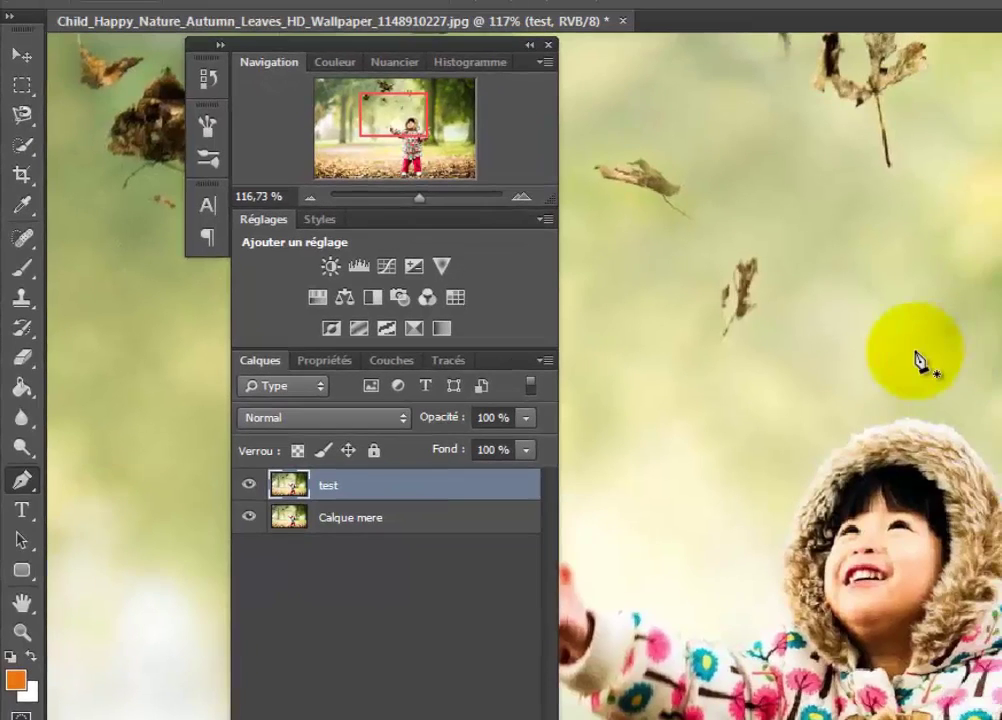
scroll(920, 360, "down", 1)
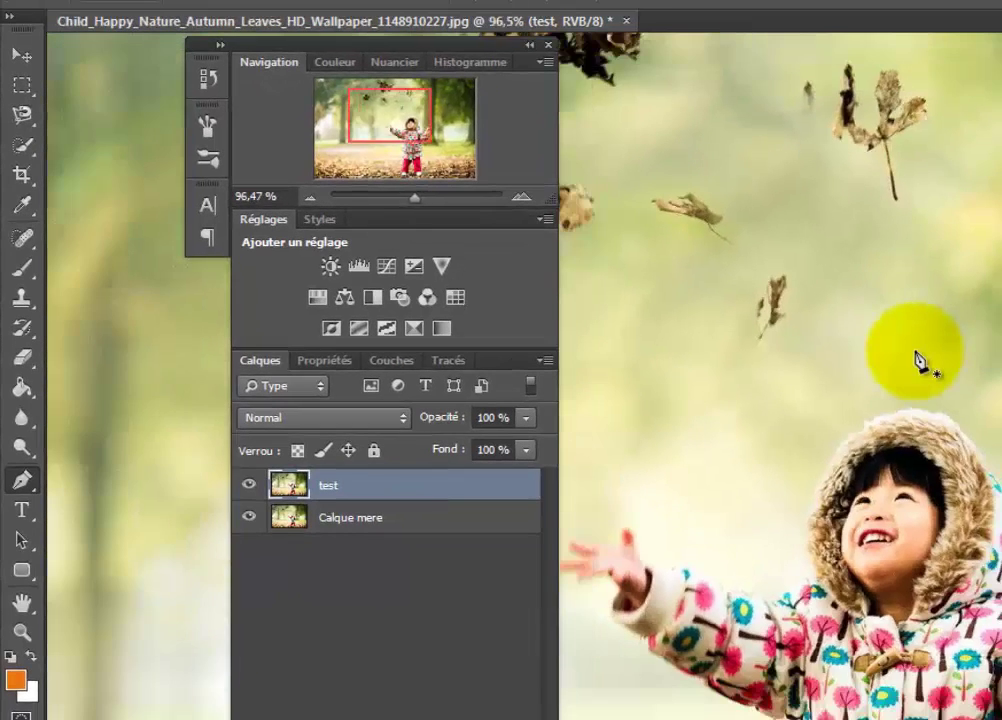
scroll(921, 358, "up", 3)
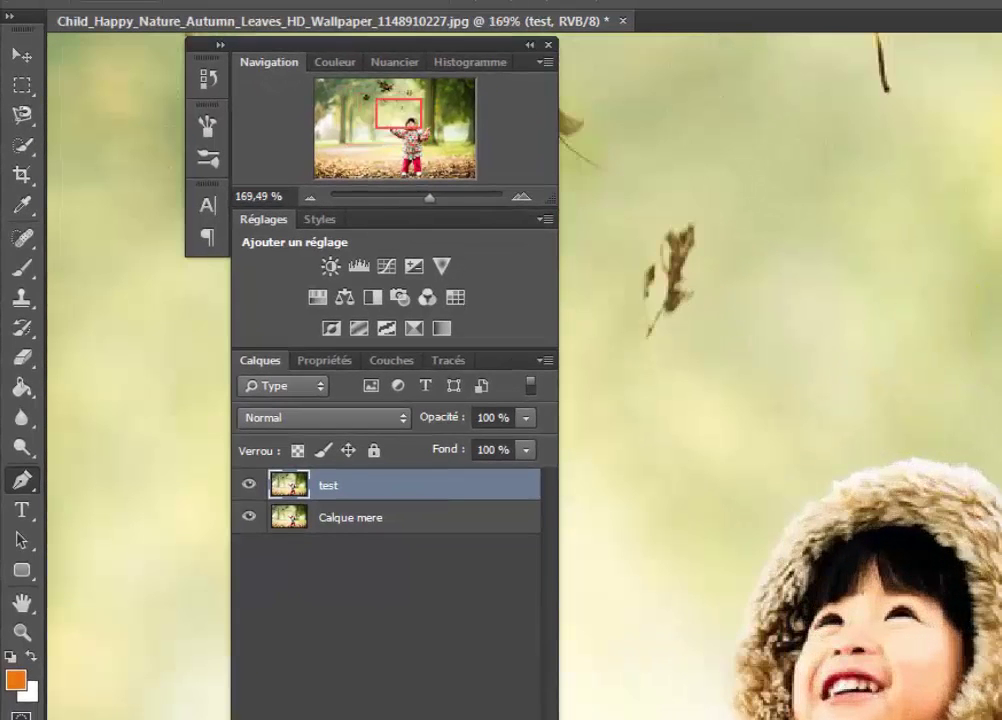
scroll(780, 370, "up", 5)
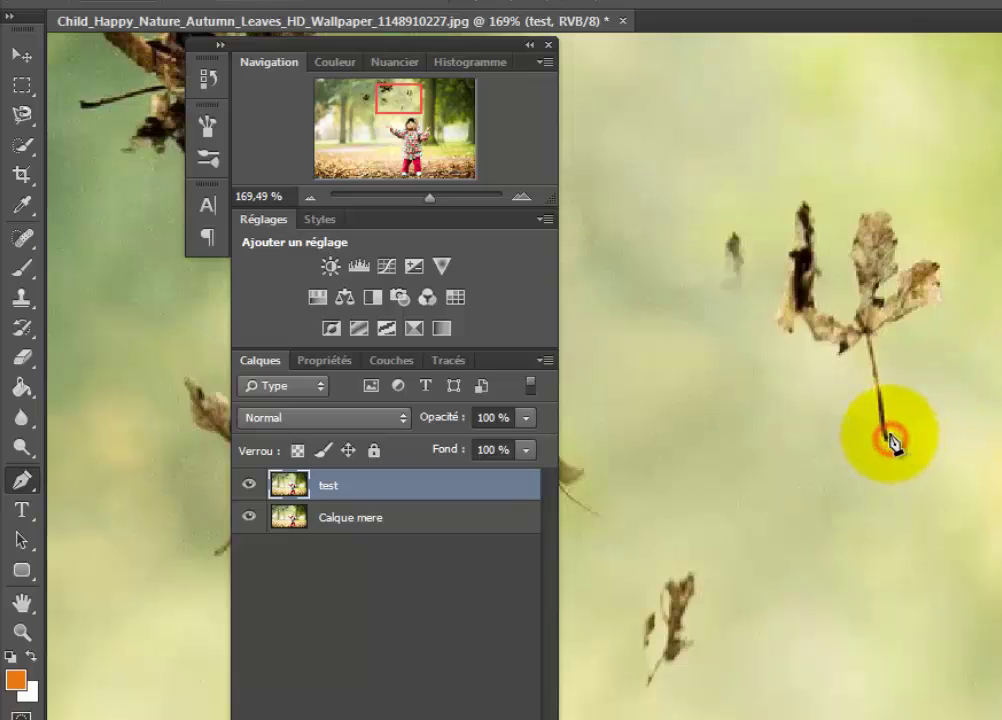
left_click(893, 443)
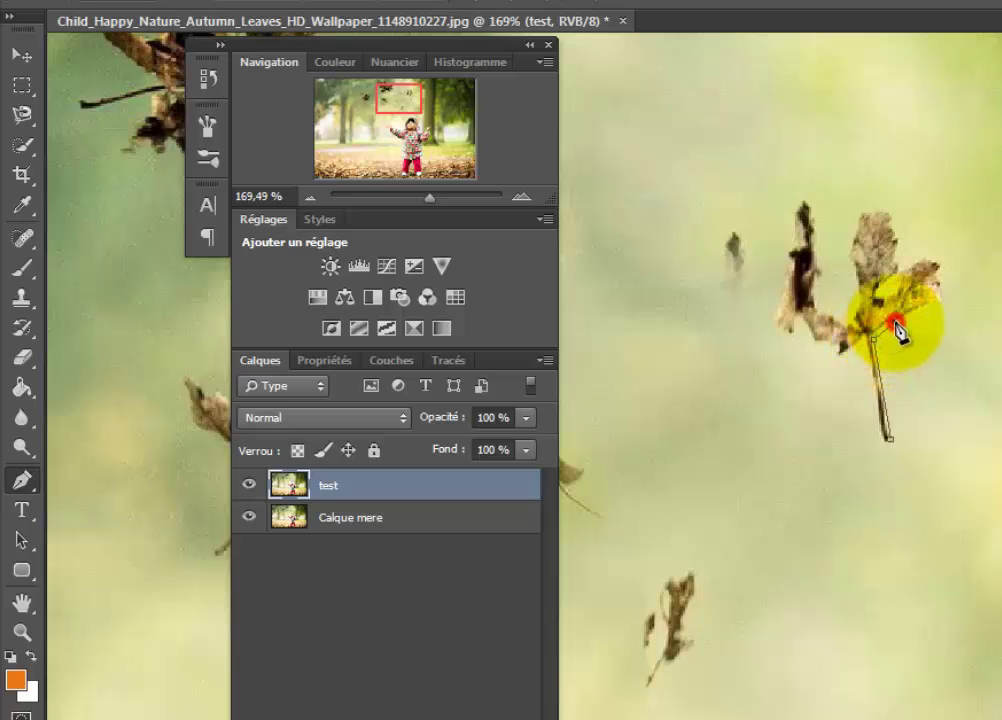
left_click(892, 321)
left_click(940, 302)
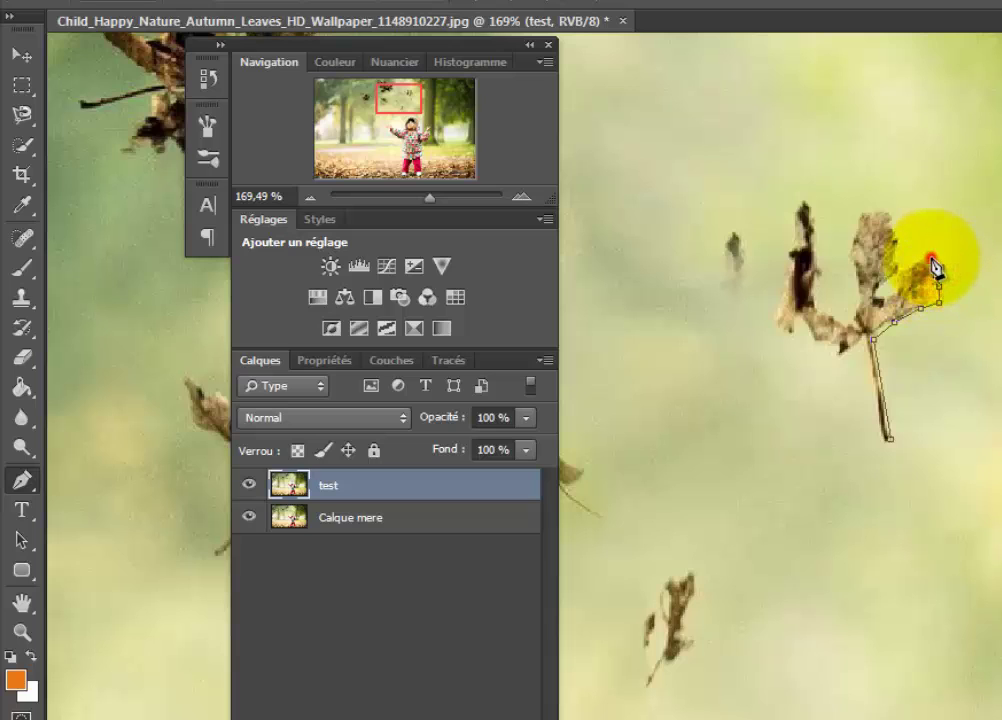
left_click(920, 258)
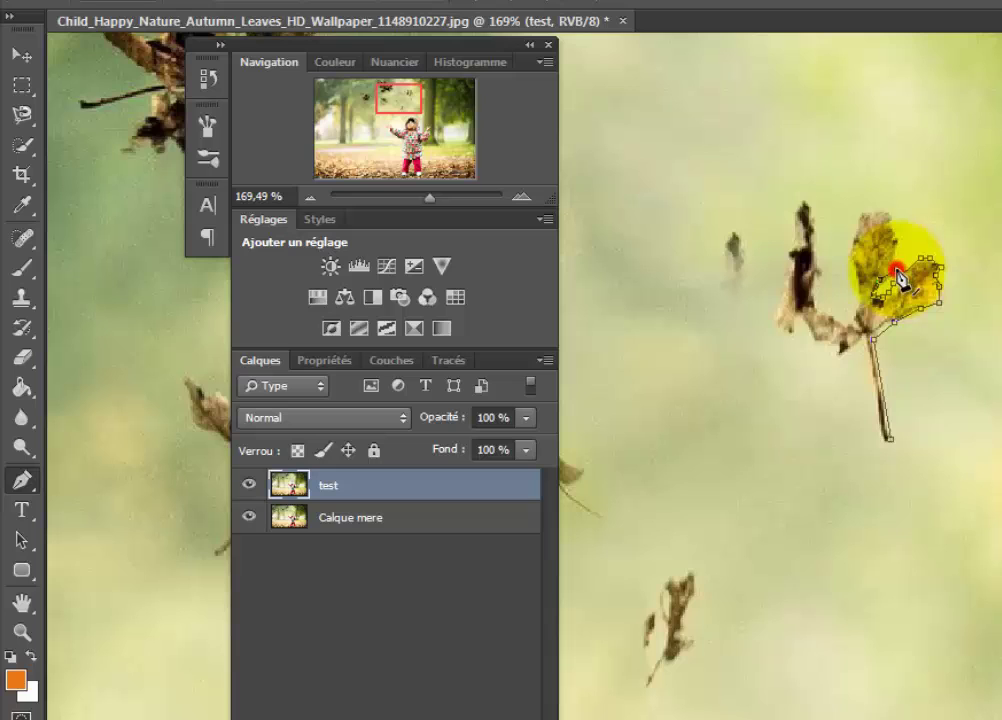
left_click(897, 263)
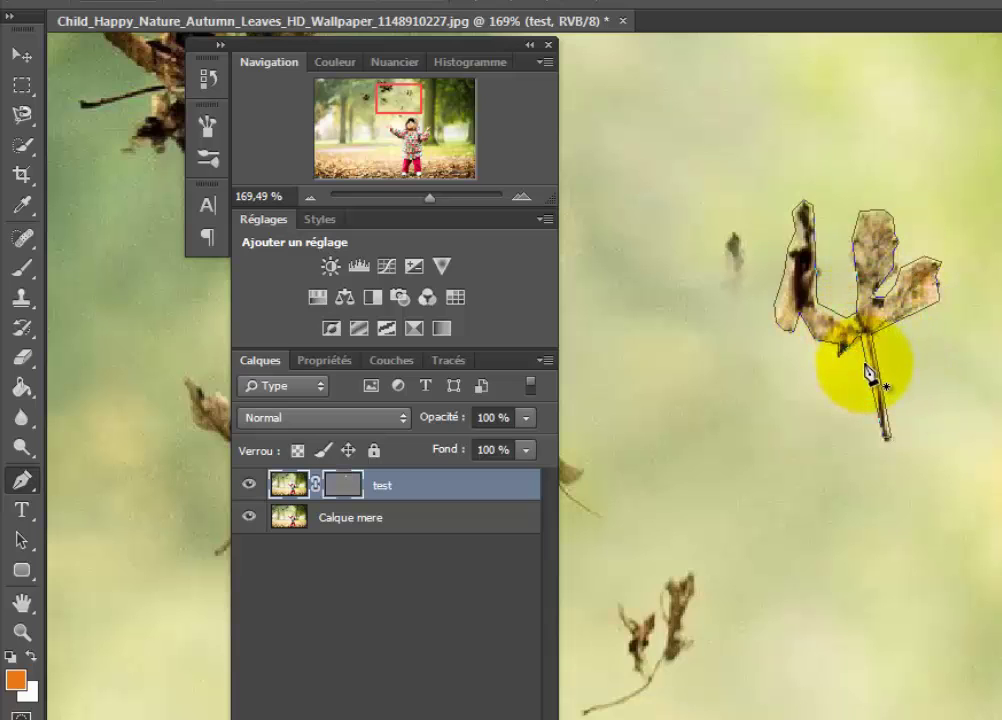
- Show the document's paths and convert the leaf outline into a selection
left_click(450, 360)
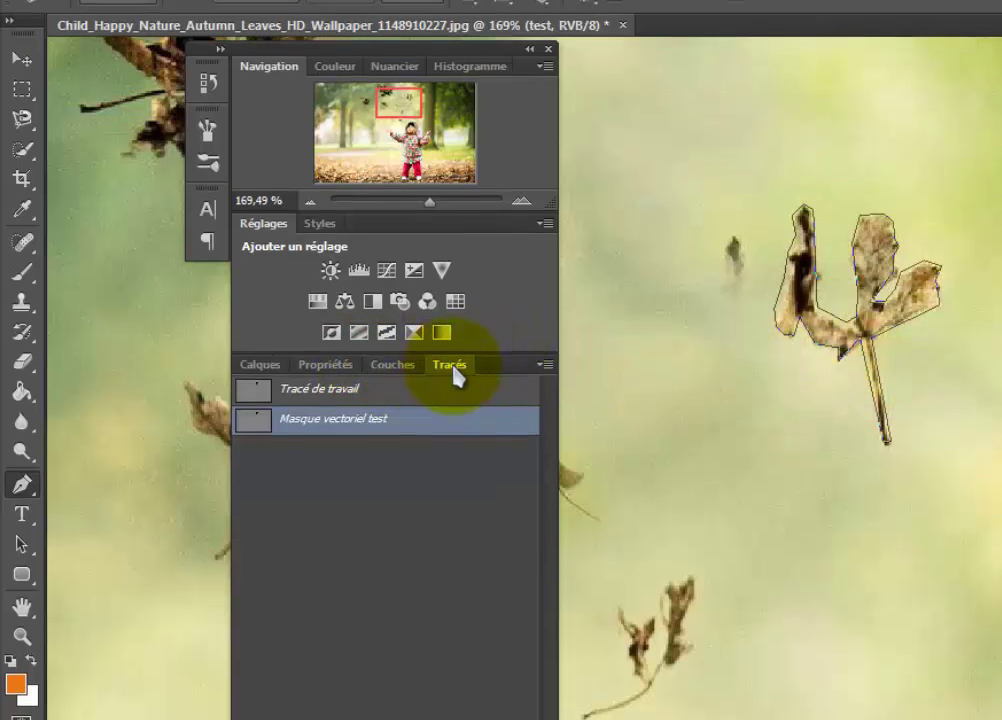
left_click(598, 16)
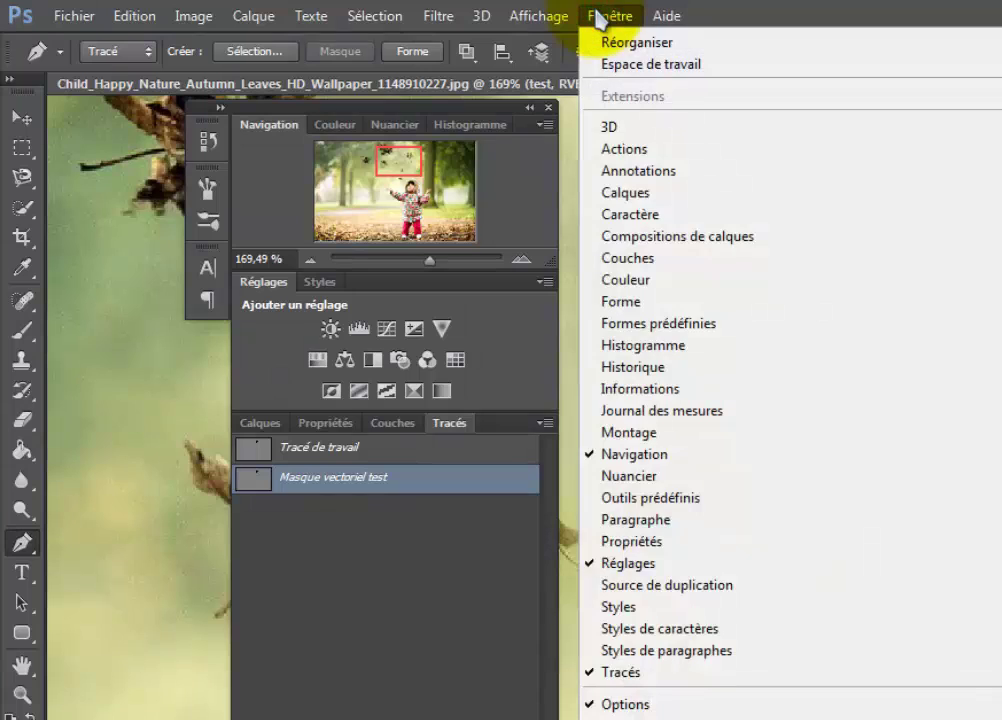
left_click(481, 117)
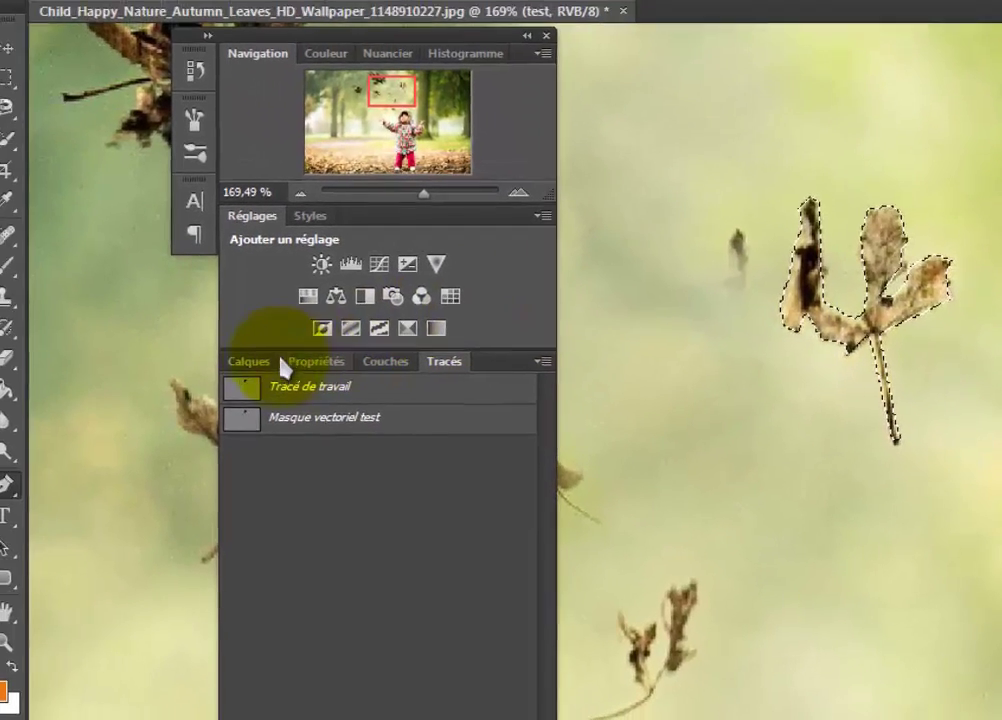
- Copy the selected leaf from the test layer onto a new layer, check it in isolation, and move the copy over the photo
left_click(265, 364)
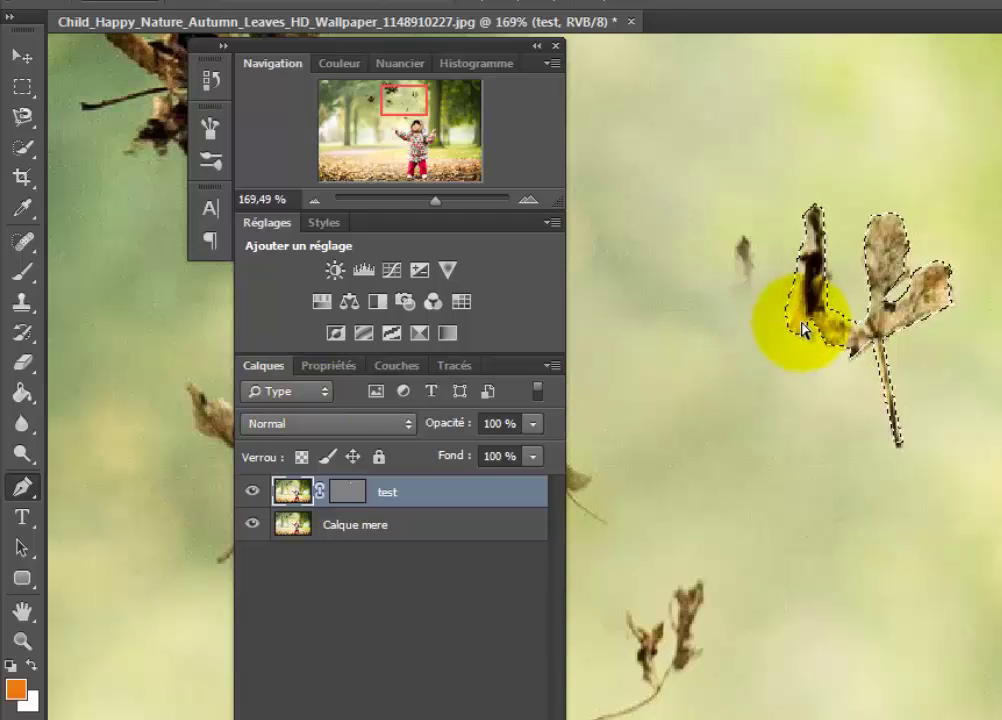
key("ctrl+j")
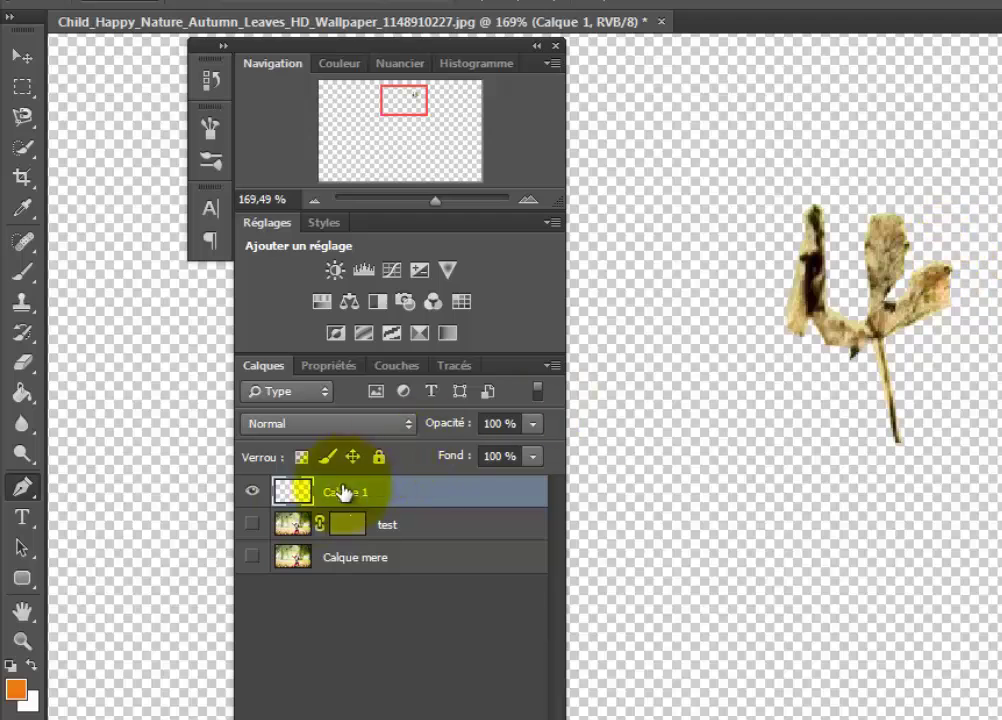
left_click(255, 555)
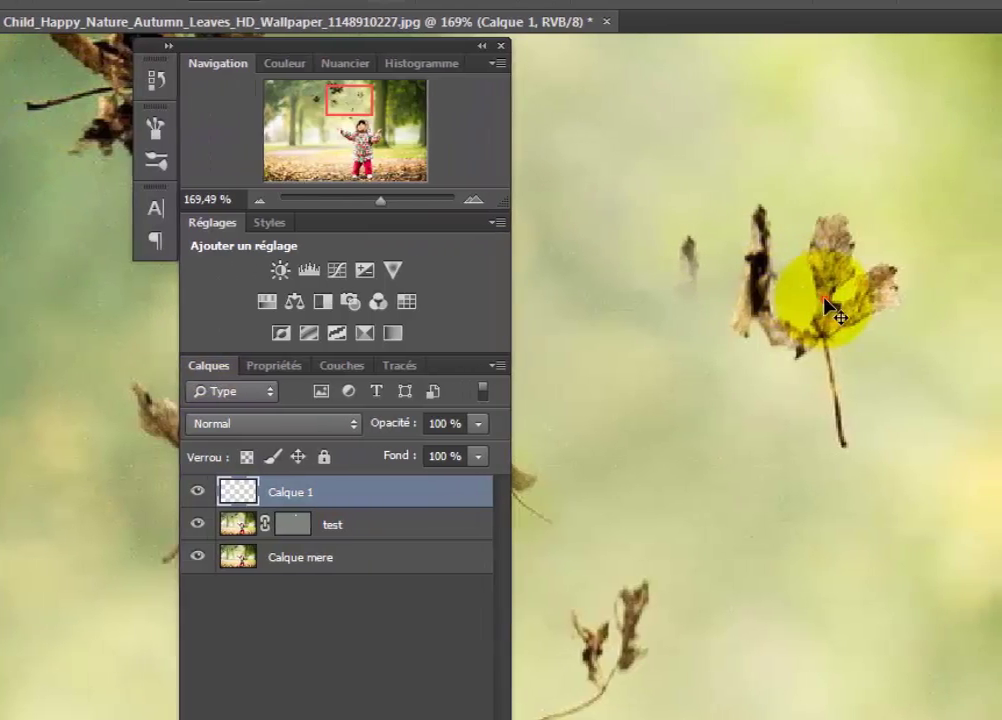
left_click_drag(886, 285, 962, 300)
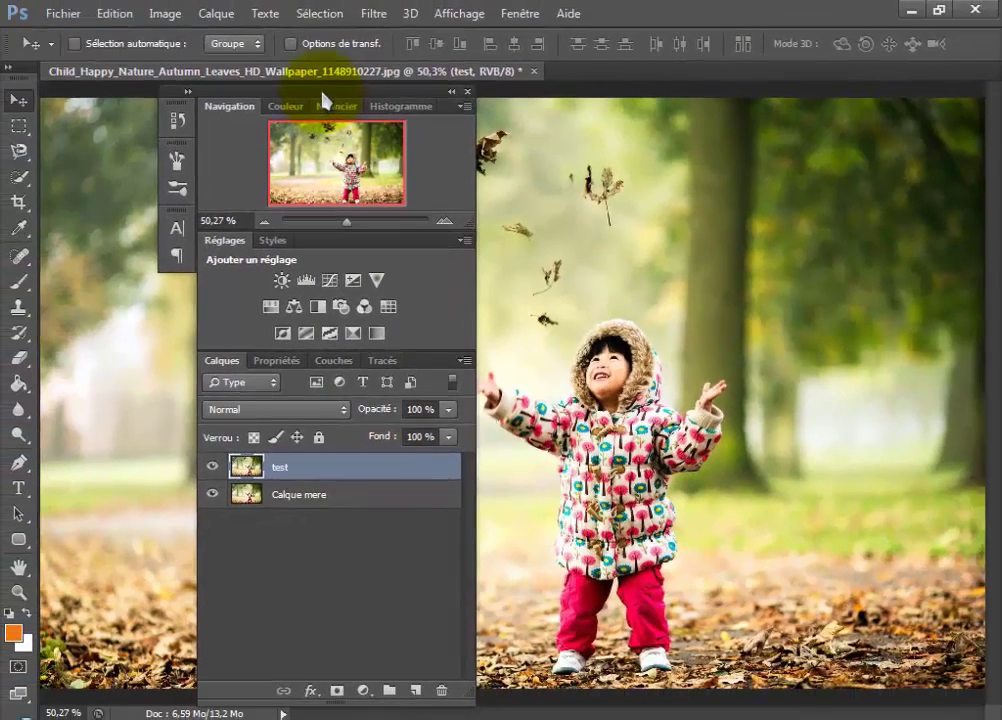
- Move the floating panels clear of the photo's left half and start a horizontal text line over the blurred trees there
left_click_drag(250, 69, 755, 472)
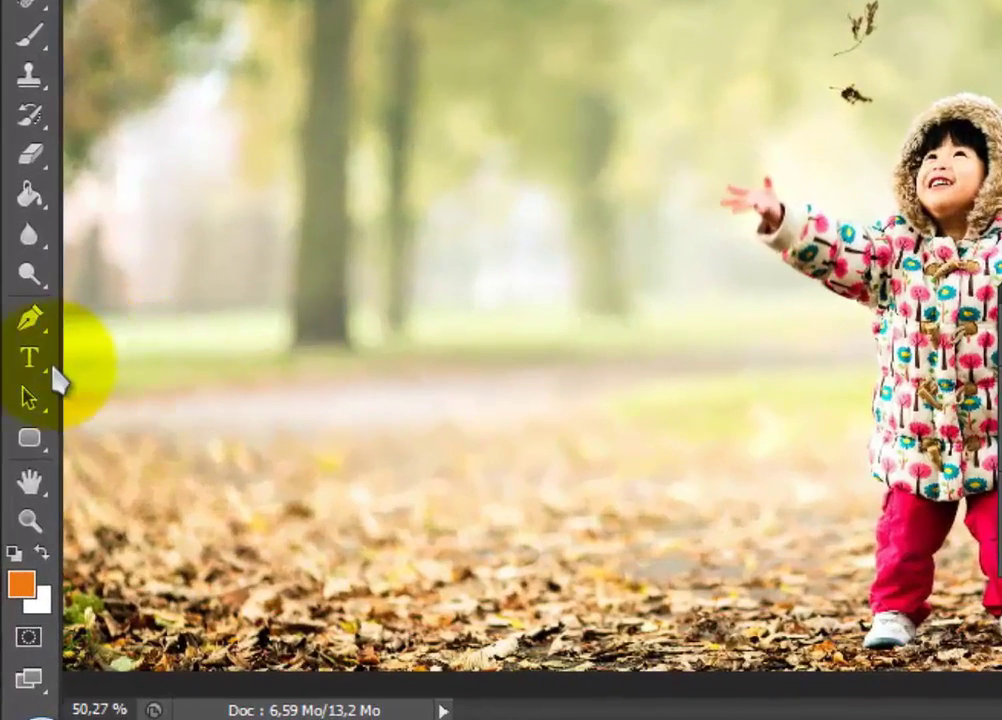
left_click(47, 365)
left_click(134, 353)
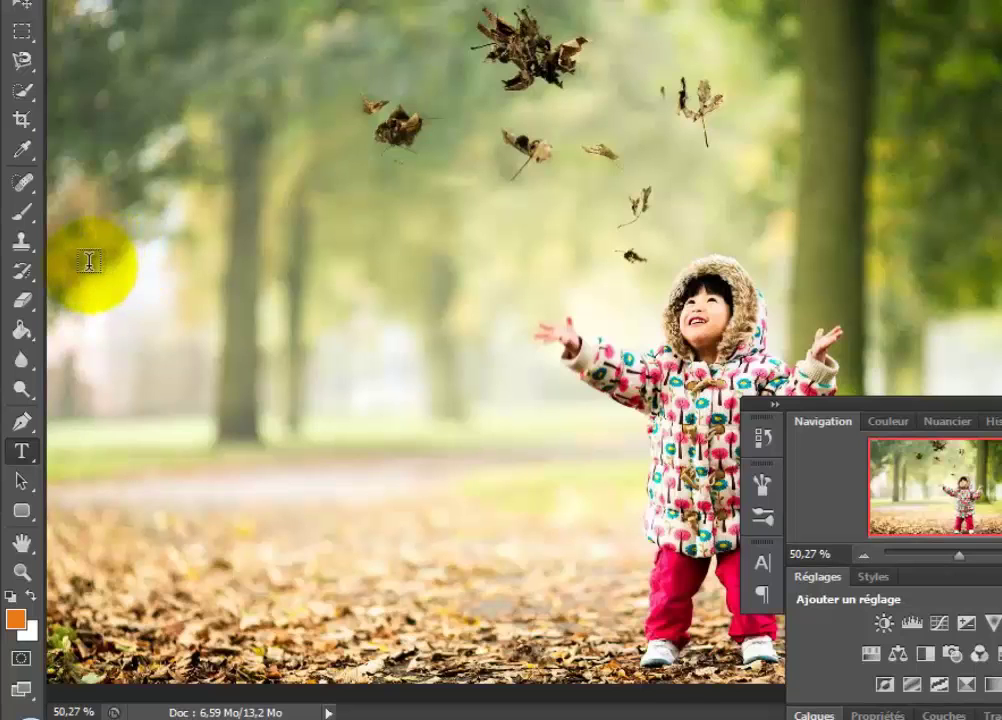
left_click(88, 263)
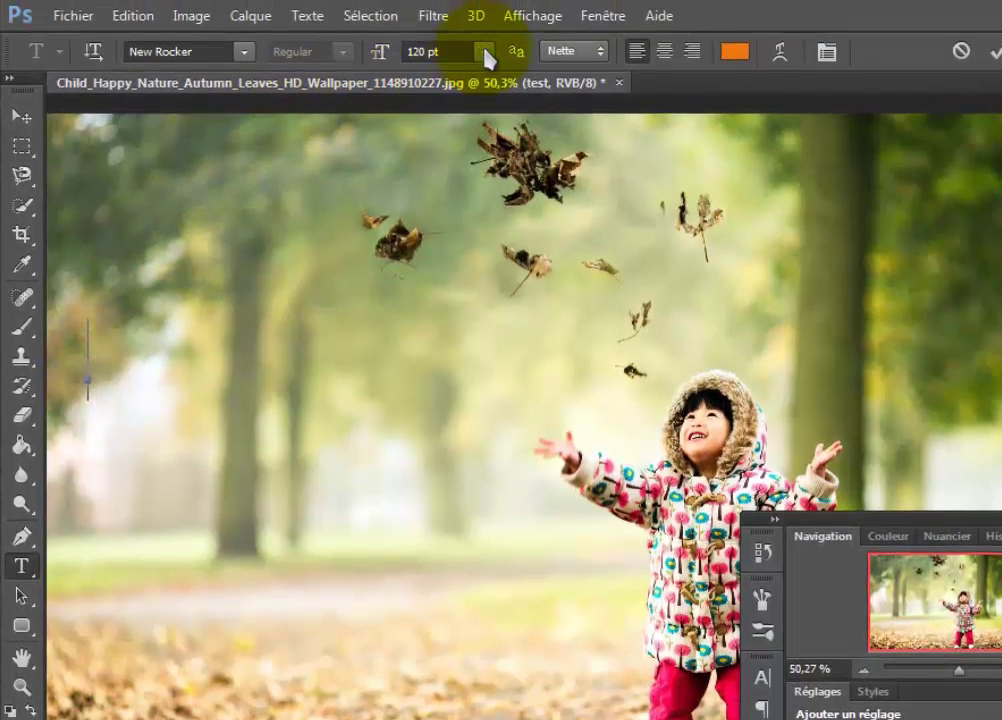
- Write "Salut Tout Le Monde" as left-aligned orange text in New Rocker at 120 pt, after checking the size and font choices
left_click(486, 52)
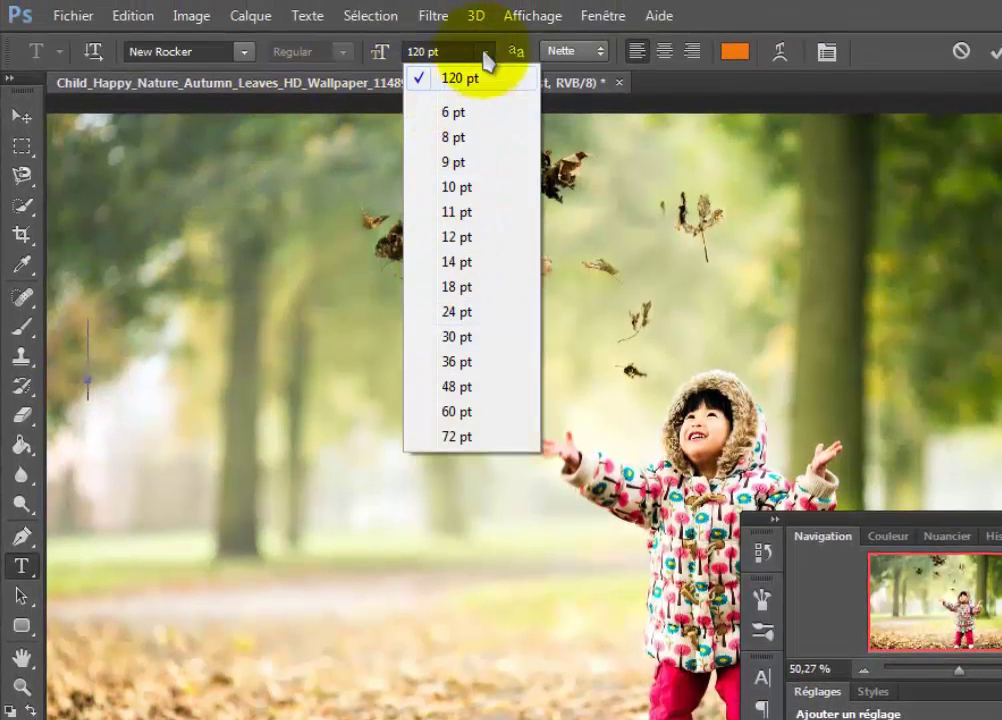
left_click(487, 51)
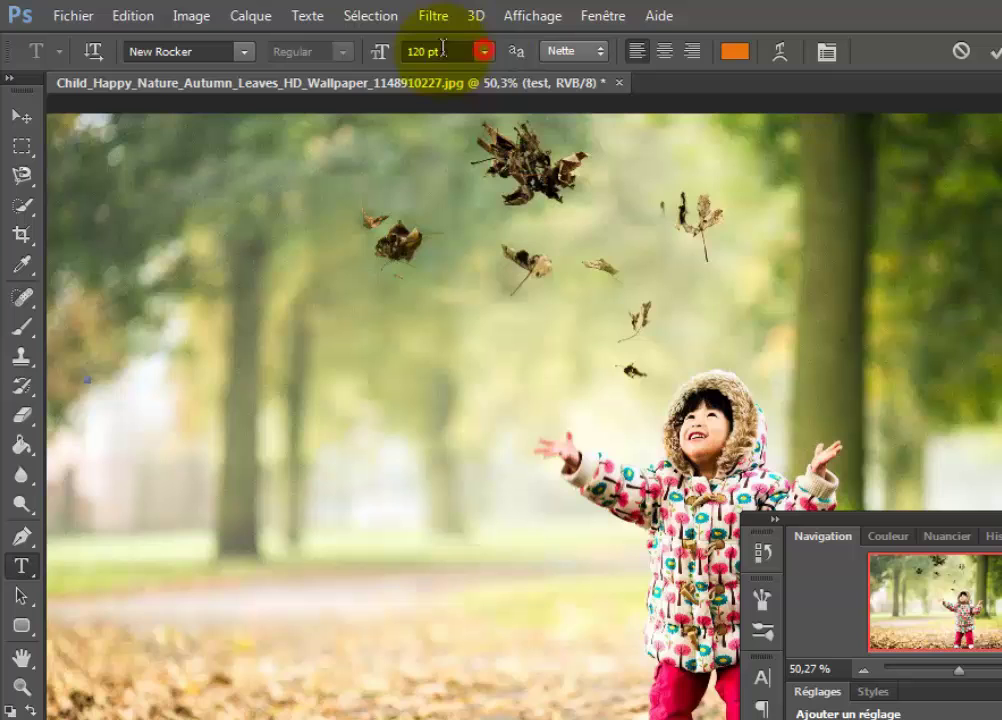
left_click(243, 51)
left_click(243, 53)
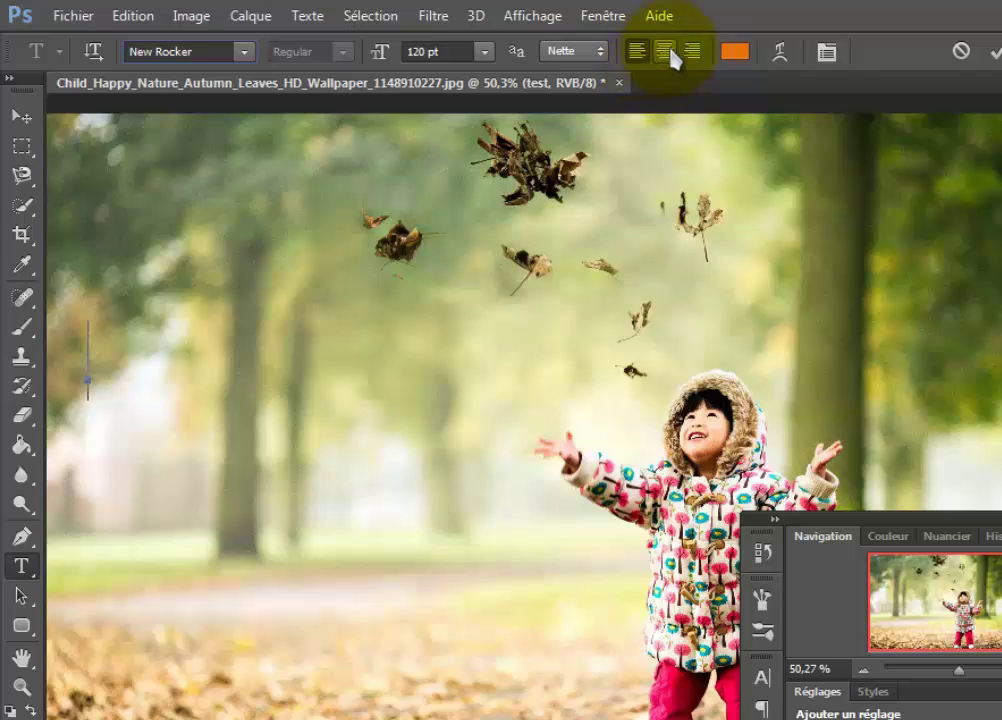
left_click(637, 54)
left_click(150, 389)
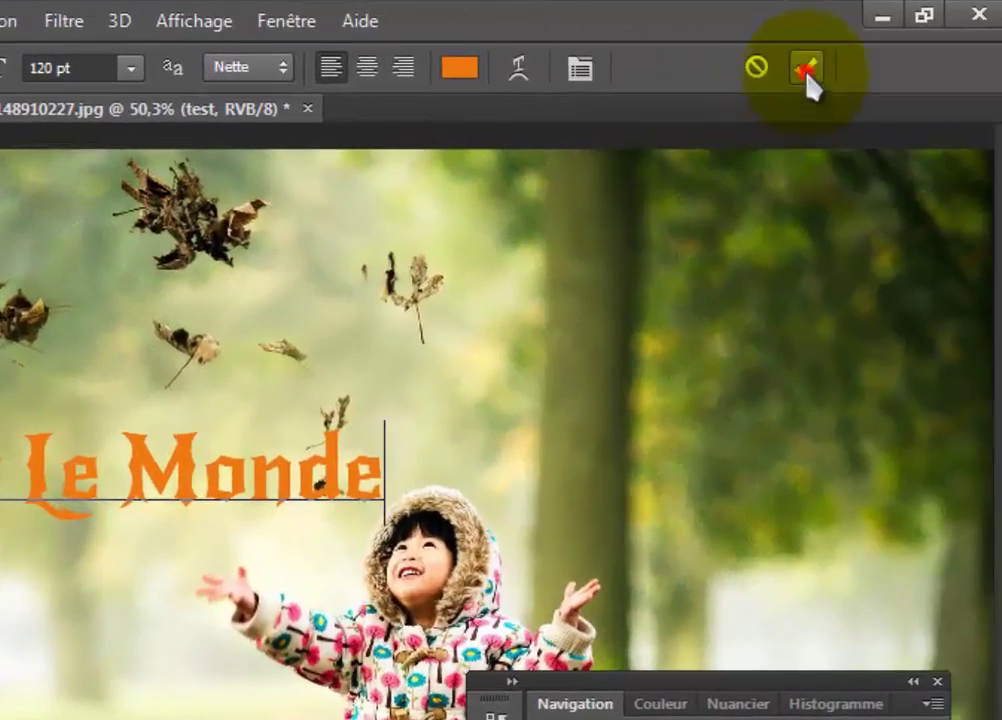
left_click(806, 70)
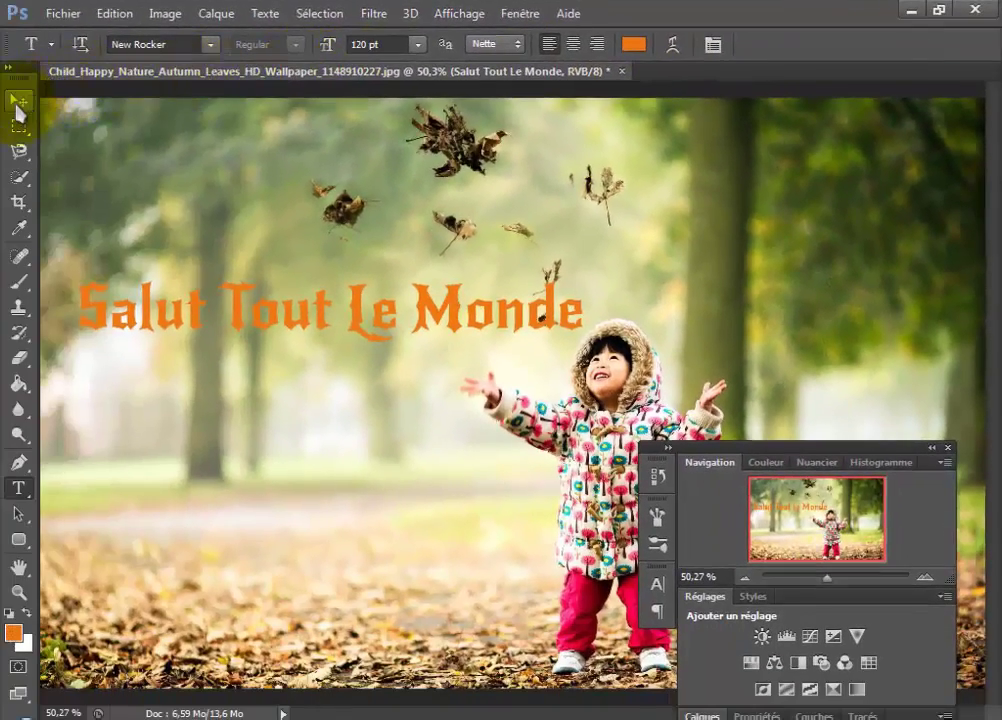
- Move the text line against the photo's left edge and reposition the floating panels so the layer list is fully shown
left_click(17, 104)
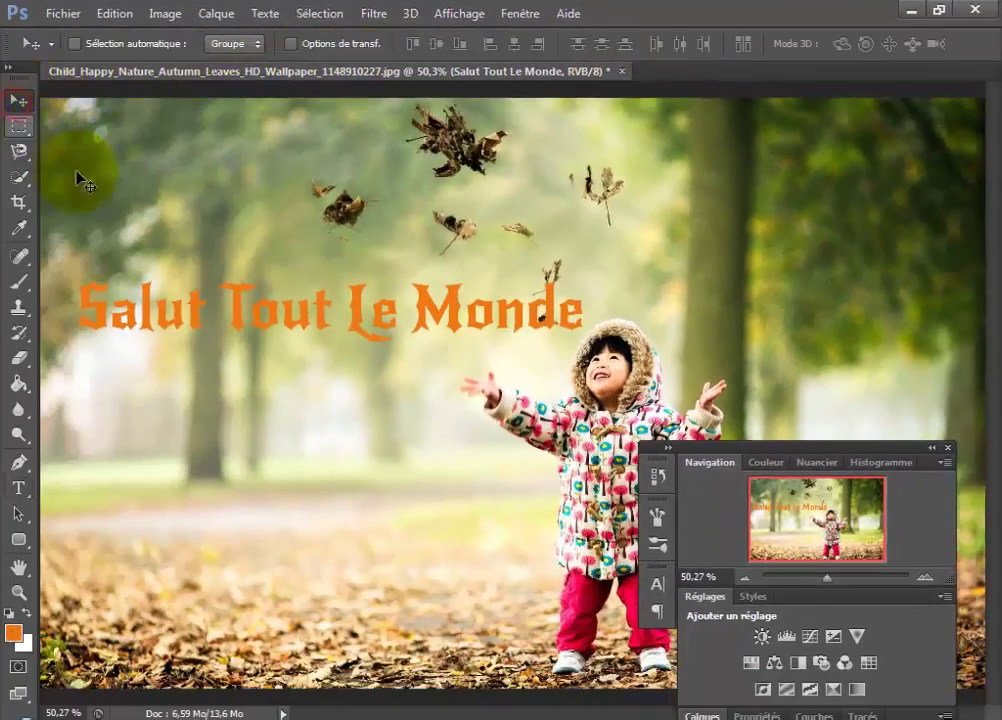
mouse_move(218, 330)
left_mouse_down()
mouse_move(313, 306)
mouse_move(262, 425)
mouse_move(369, 190)
mouse_move(736, 270)
mouse_move(441, 367)
mouse_move(286, 383)
mouse_move(197, 368)
mouse_move(232, 328)
mouse_move(215, 323)
left_mouse_up()
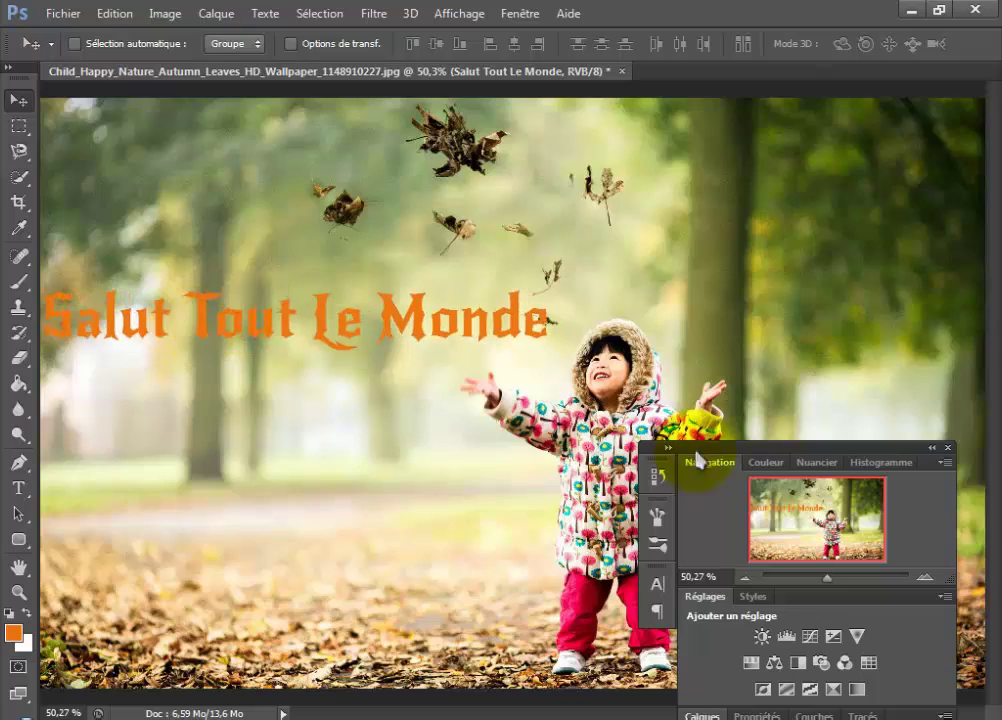
left_click_drag(778, 448, 773, 205)
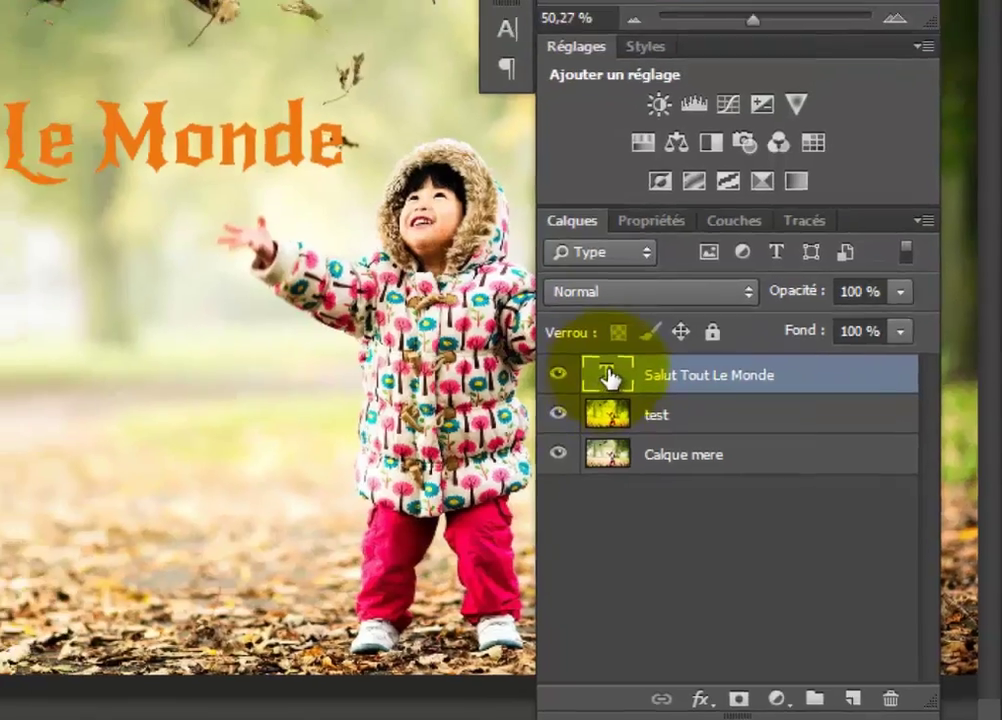
- Recolour the whole "Salut Tout Le Monde" text line from orange to light blue and commit the edit
double_click(551, 330)
left_click(440, 305)
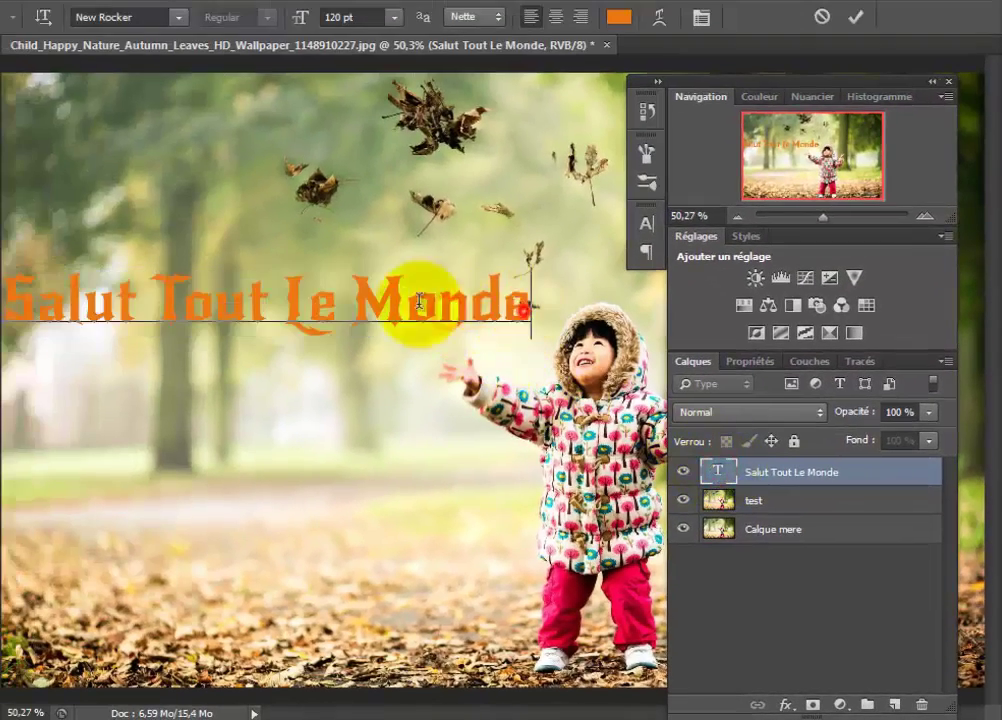
left_click_drag(531, 305, 34, 299)
left_click(112, 302)
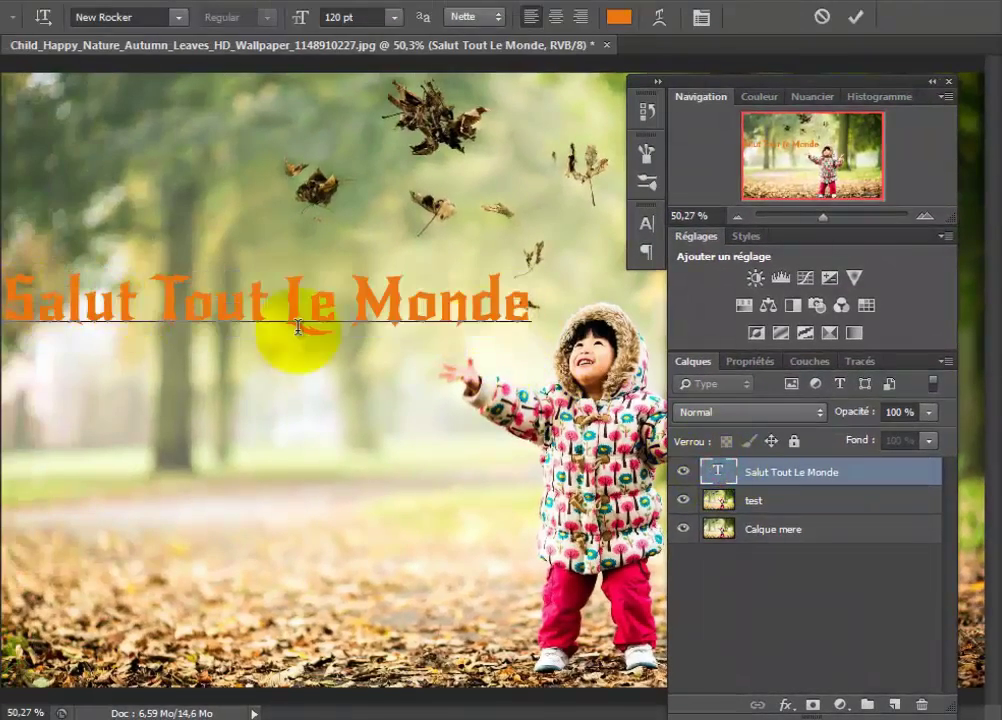
left_click_drag(528, 302, 40, 250)
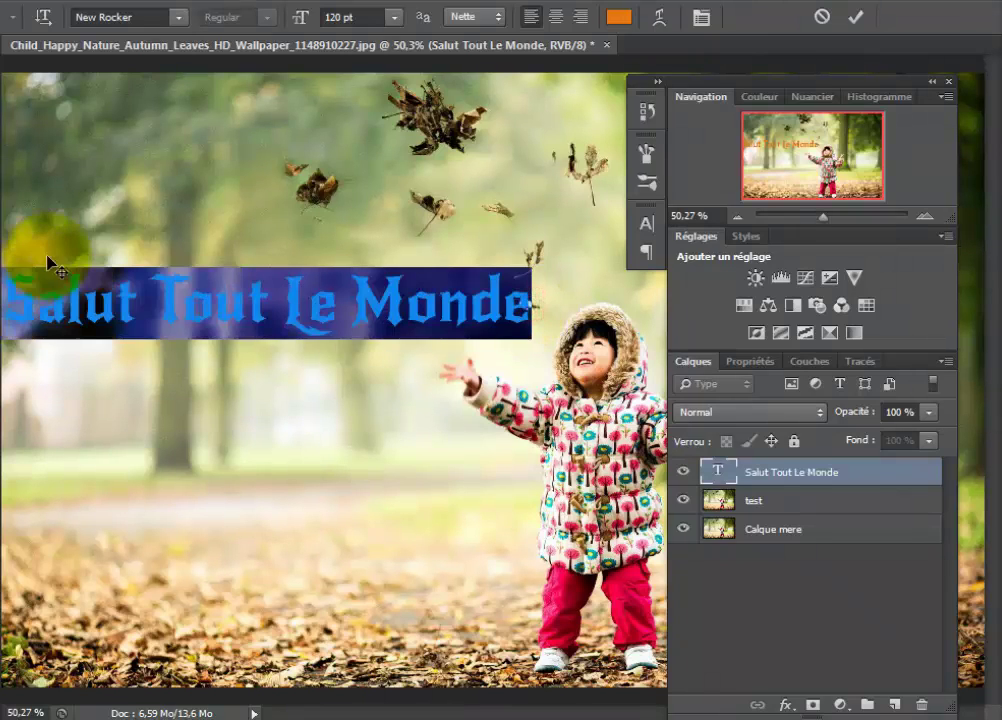
left_click(620, 16)
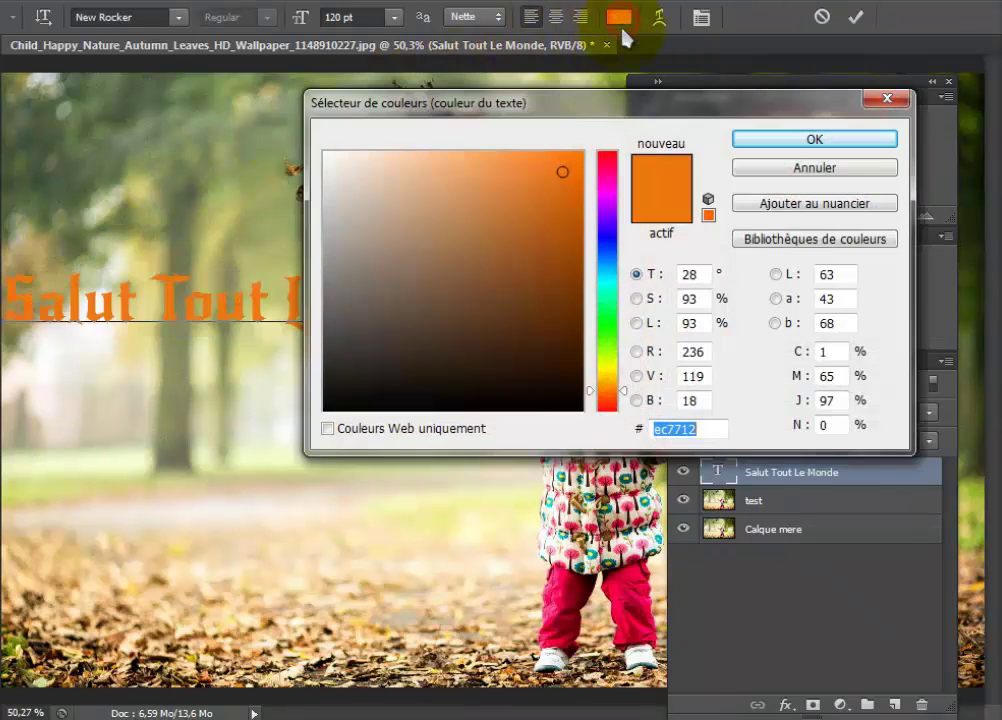
left_click(609, 268)
left_click(797, 140)
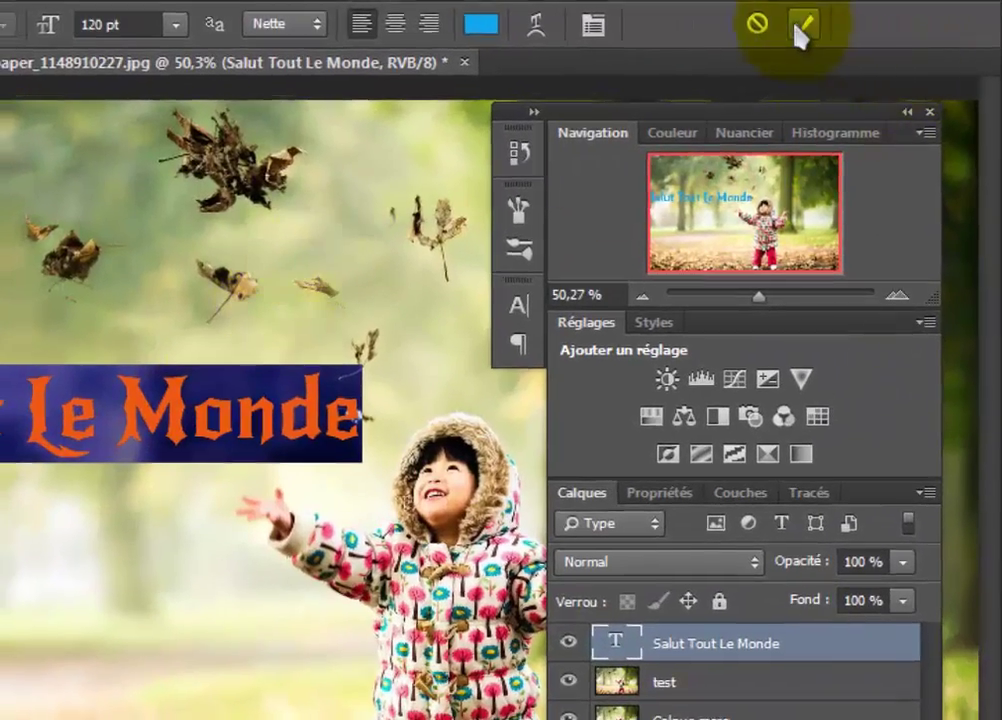
left_click(797, 30)
key("v")
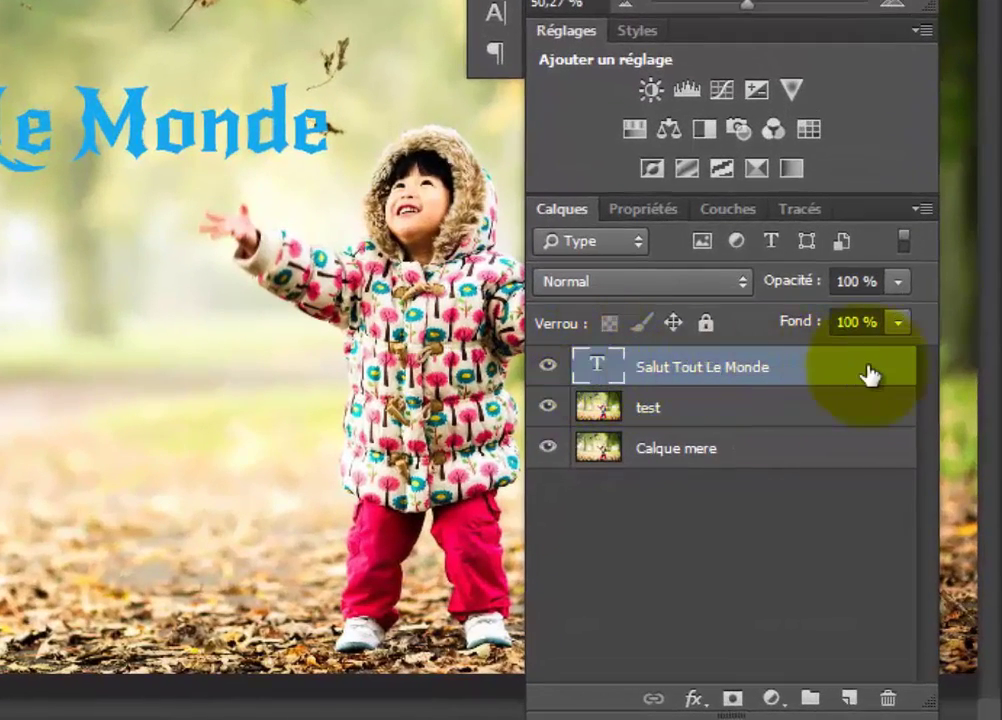
- Add a Biseautage & estampage (Bevel & Emboss) effect to the text layer, keeping the style dialog clear of the lettering
double_click(876, 374)
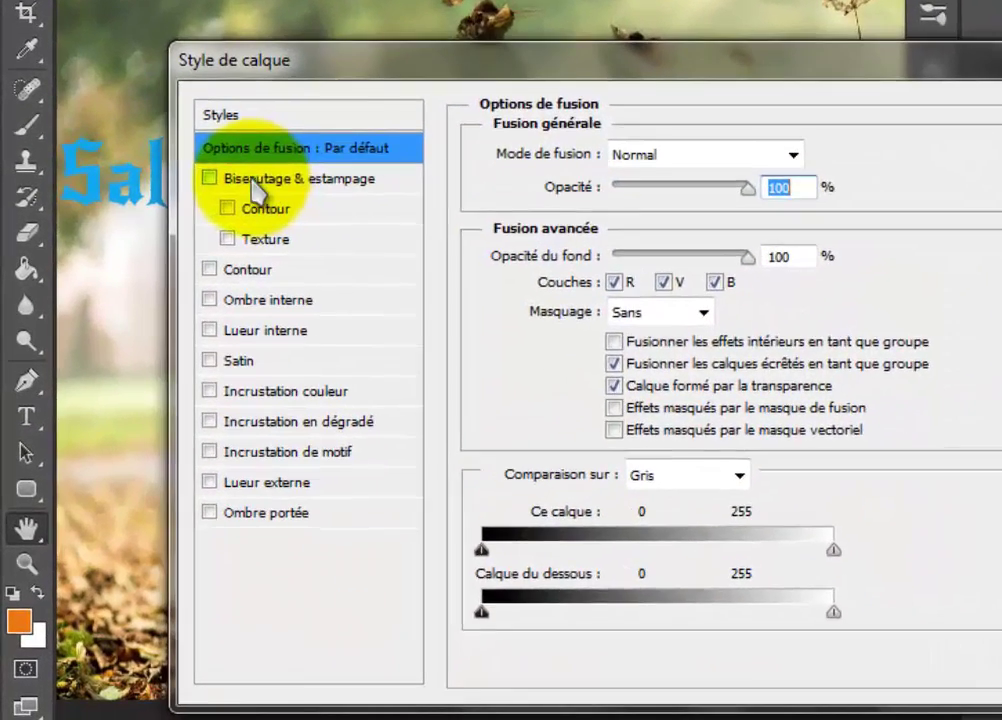
left_click(267, 279)
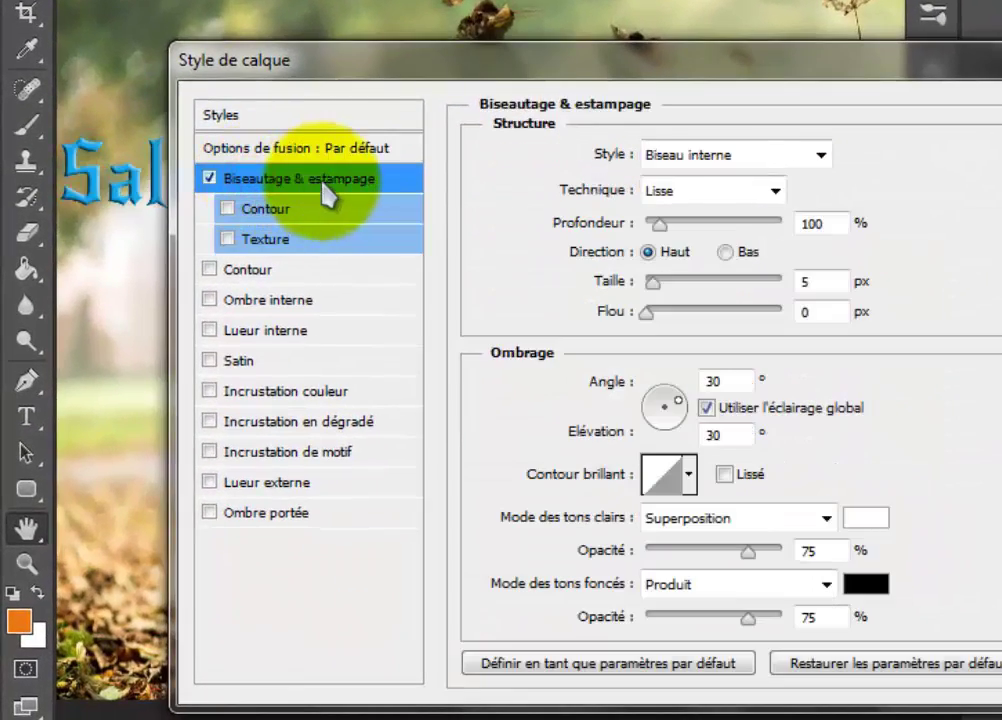
mouse_move(328, 63)
left_mouse_down()
mouse_move(518, 0)
mouse_move(843, 0)
mouse_move(596, 0)
left_mouse_up()
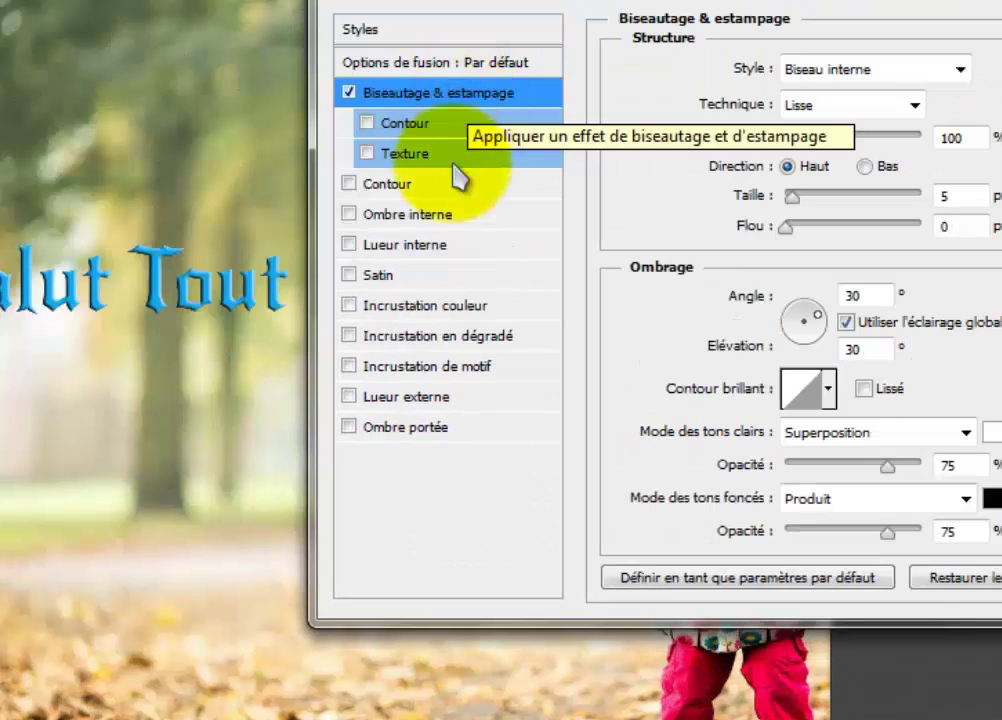
- Add a black Ombre portée (Drop Shadow) to the text with Normal blending, 100% opacity, 29% spread and 27 px size
left_click(387, 433)
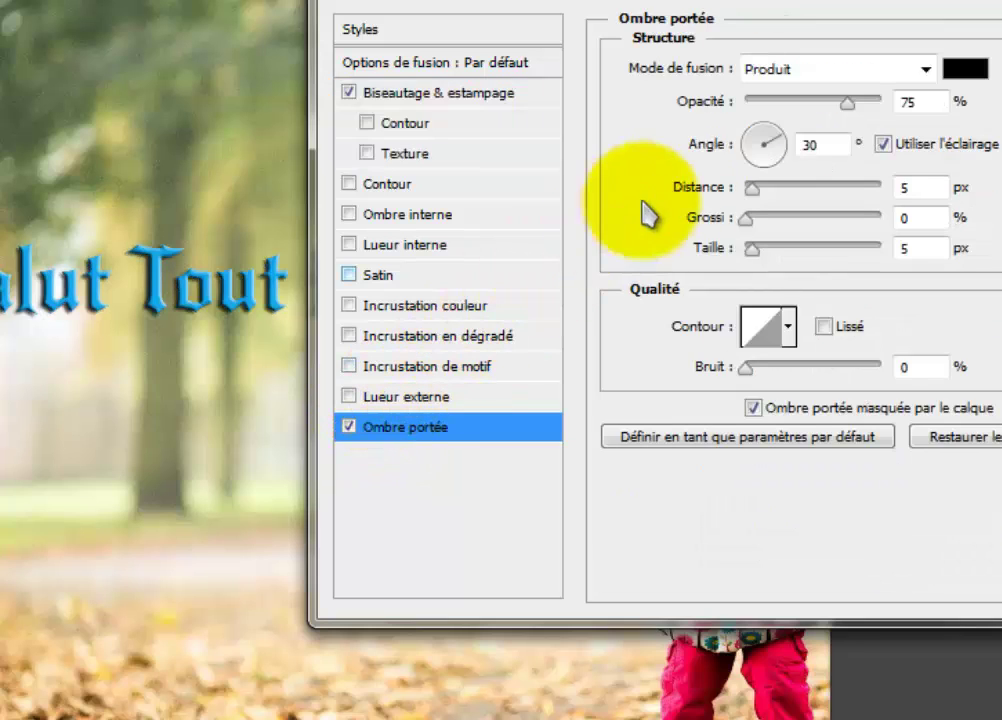
left_click(778, 75)
left_click(774, 97)
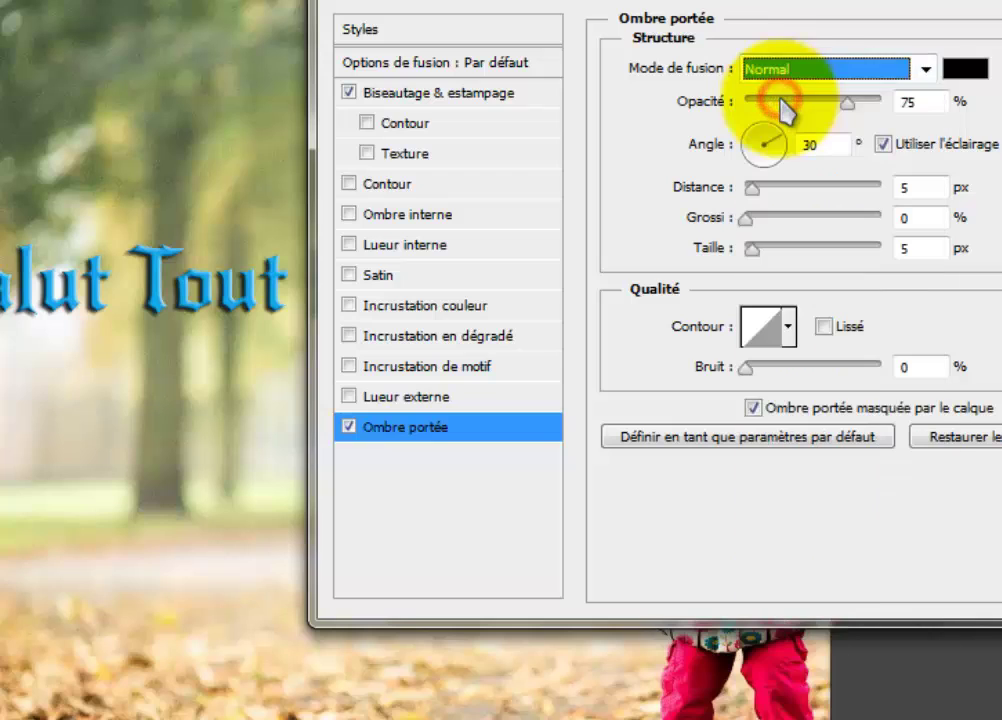
left_click_drag(848, 104, 895, 116)
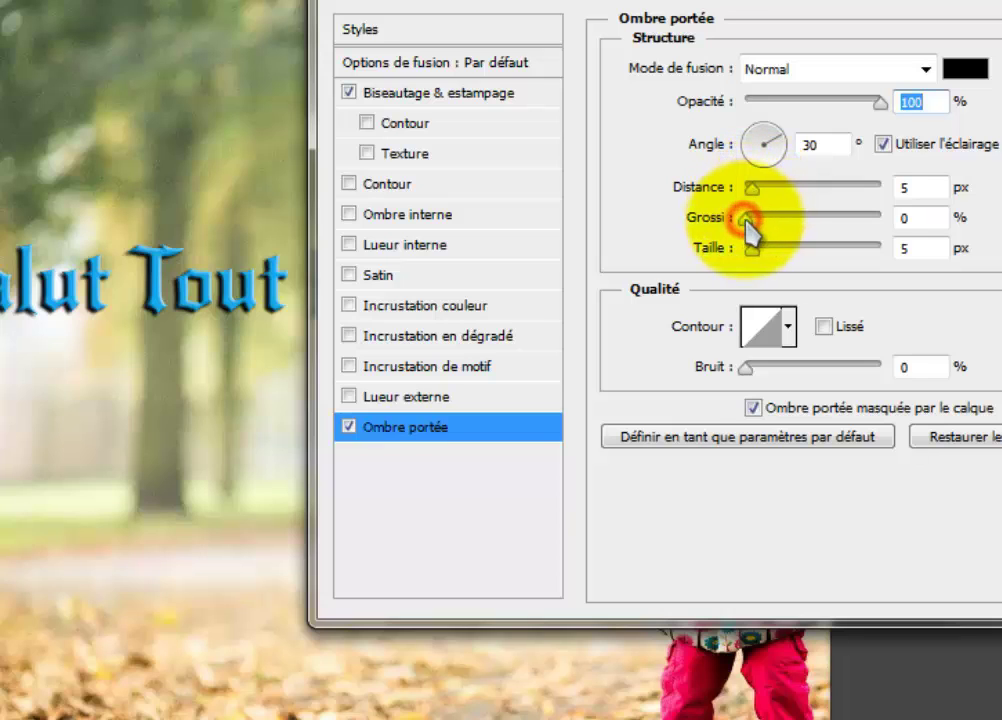
left_click_drag(762, 230, 767, 262)
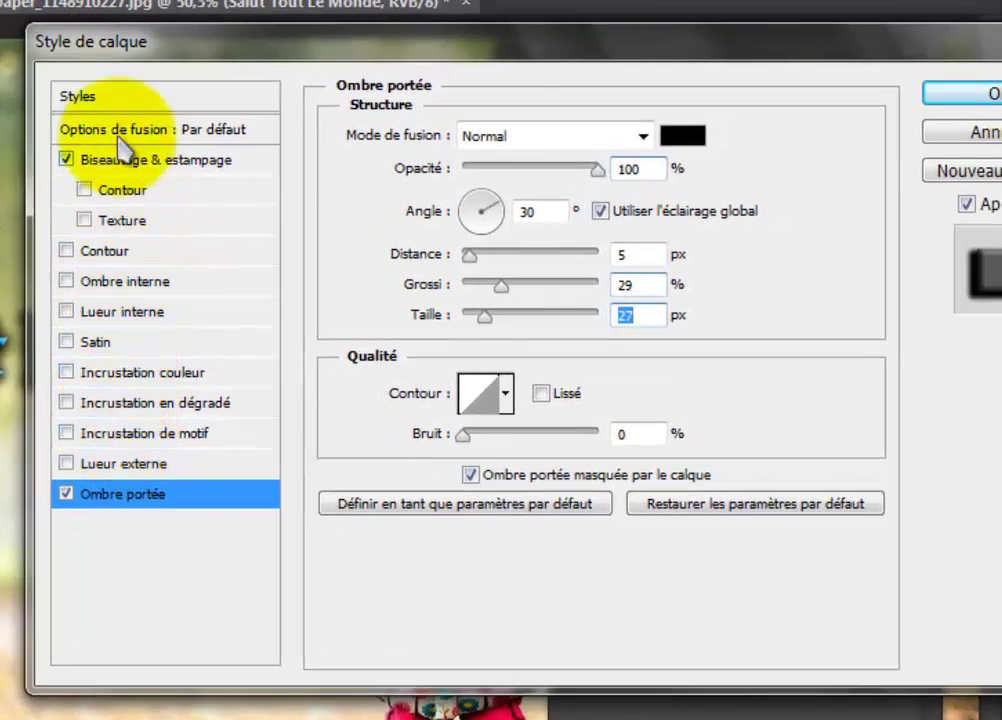
left_click(955, 93)
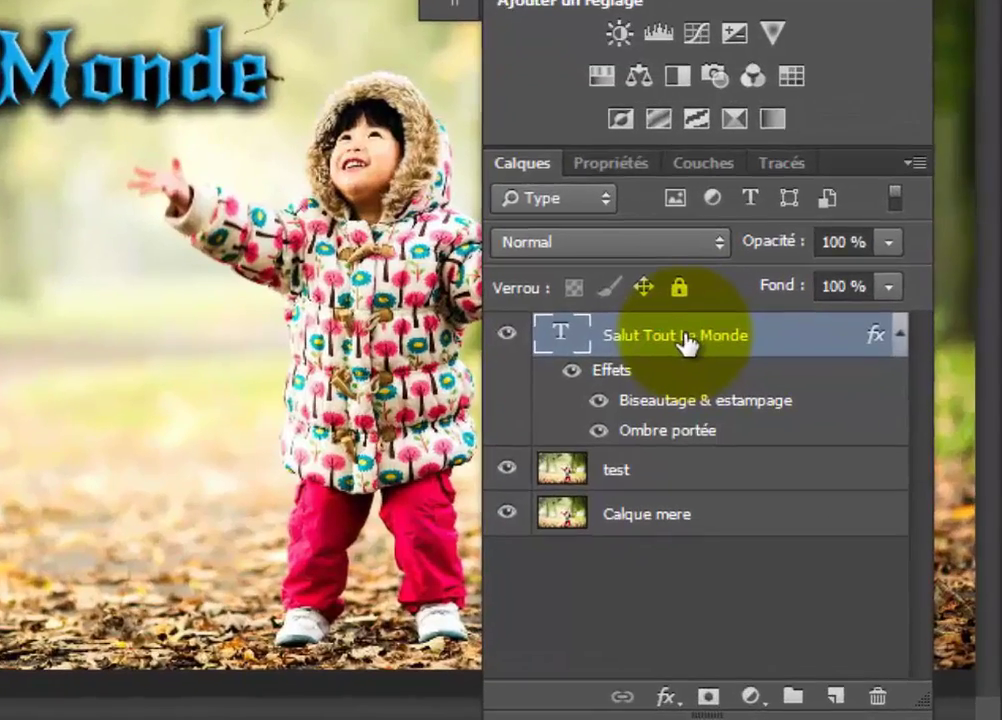
- Duplicate the "Salut Tout Le Monde" text layer under its suggested name and move the copy just below the original line
right_click(687, 343)
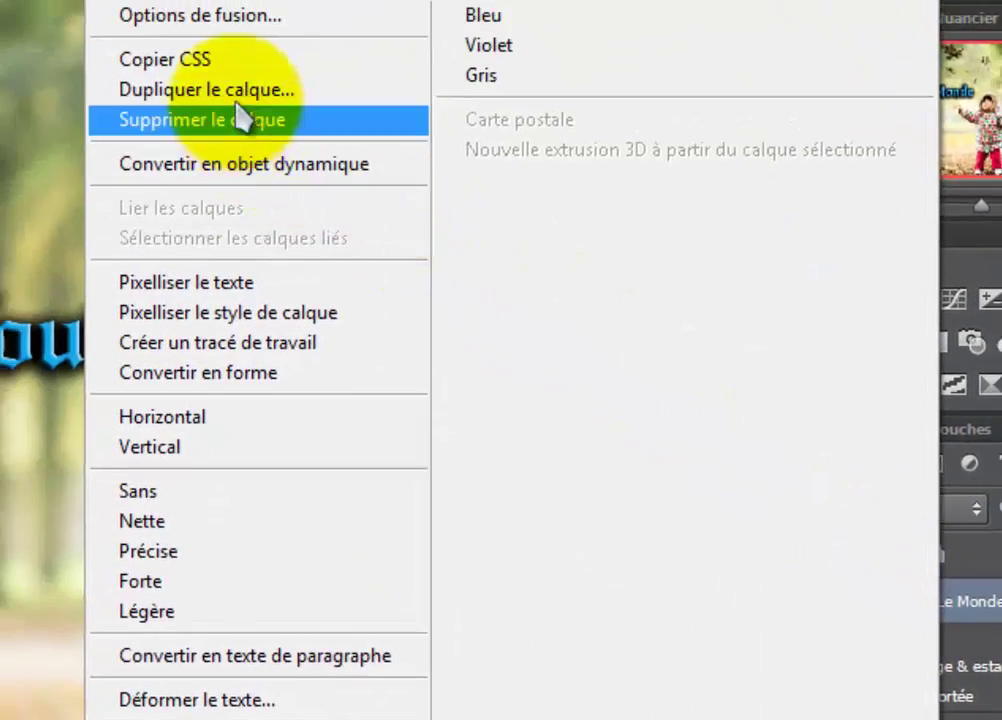
left_click(238, 91)
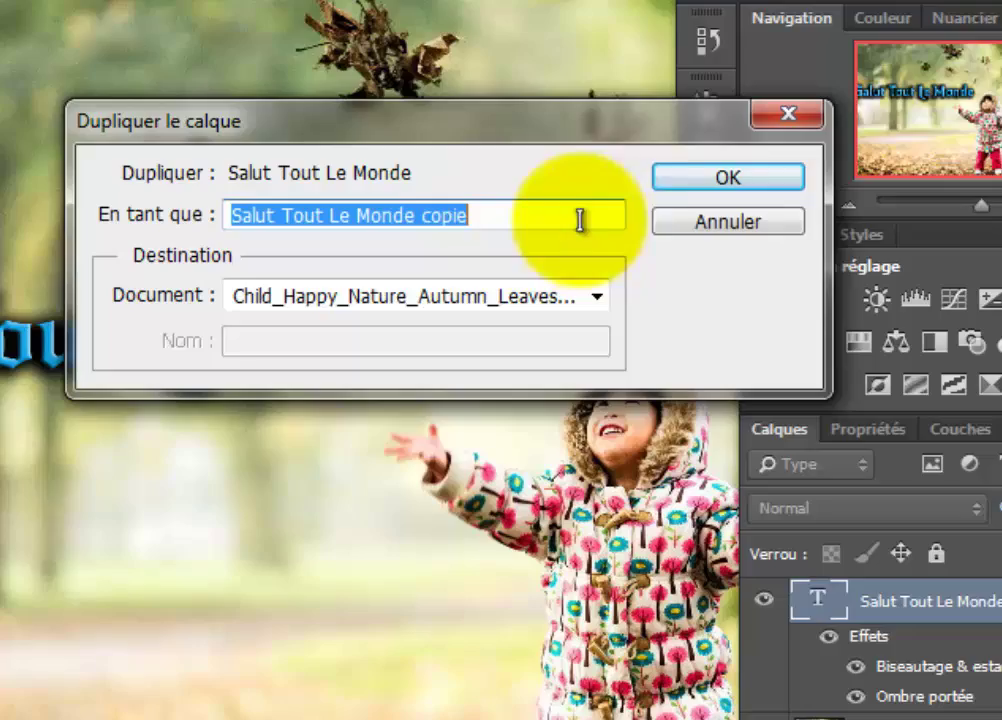
left_click(730, 178)
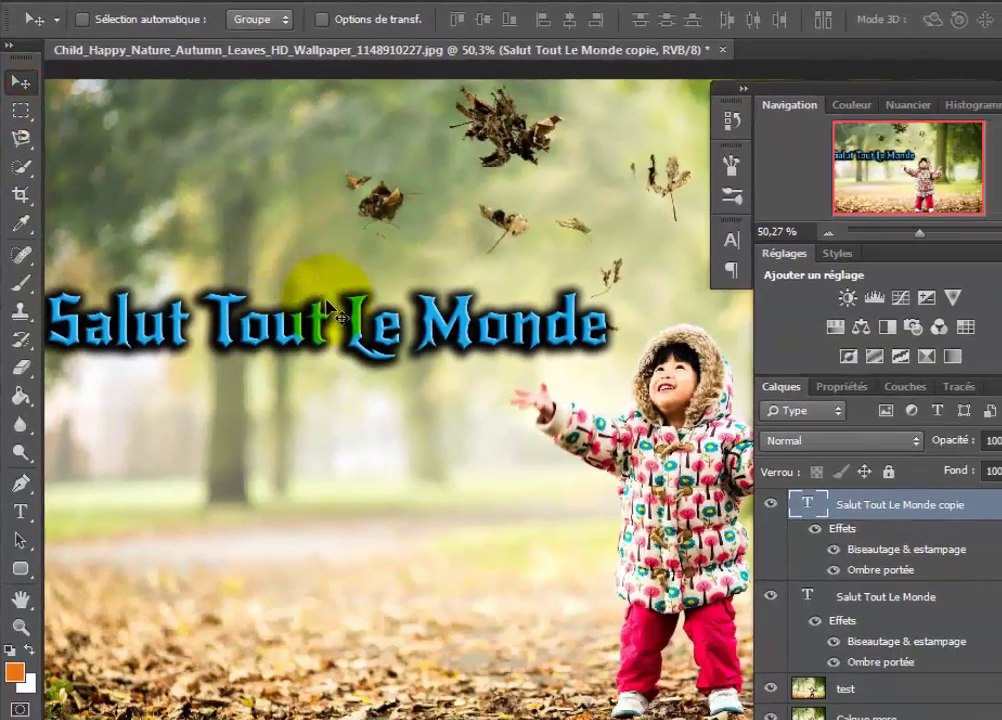
left_click_drag(118, 245, 121, 264)
left_click_drag(330, 347, 338, 455)
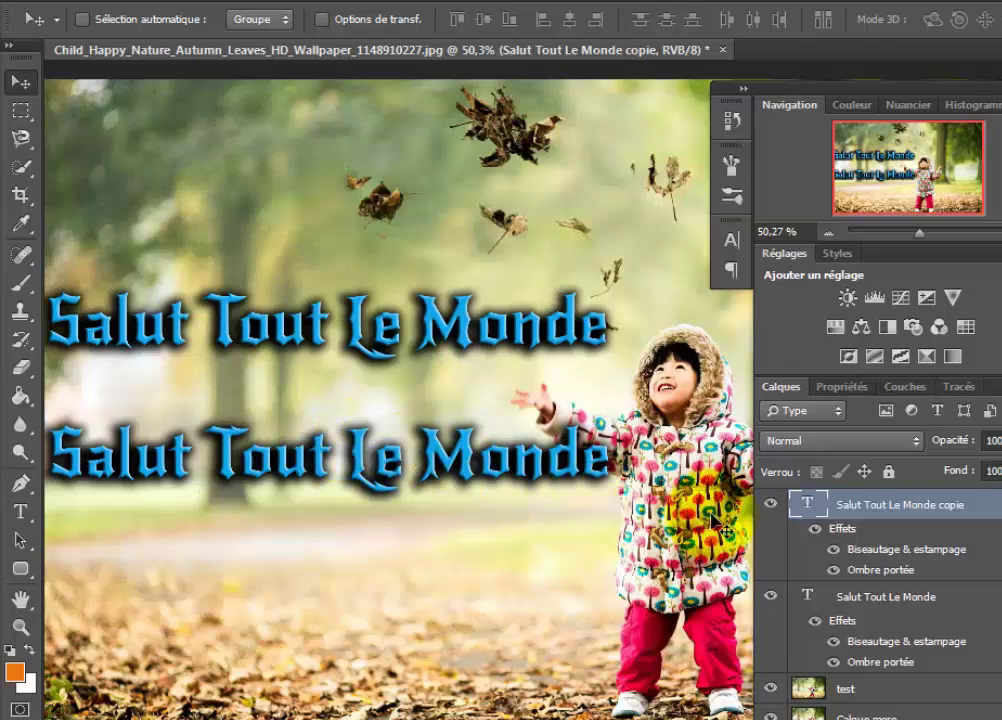
- Replace the duplicated line's wording with "test" and move it closer beneath the original text, slightly indented
left_click(820, 512)
double_click(820, 512)
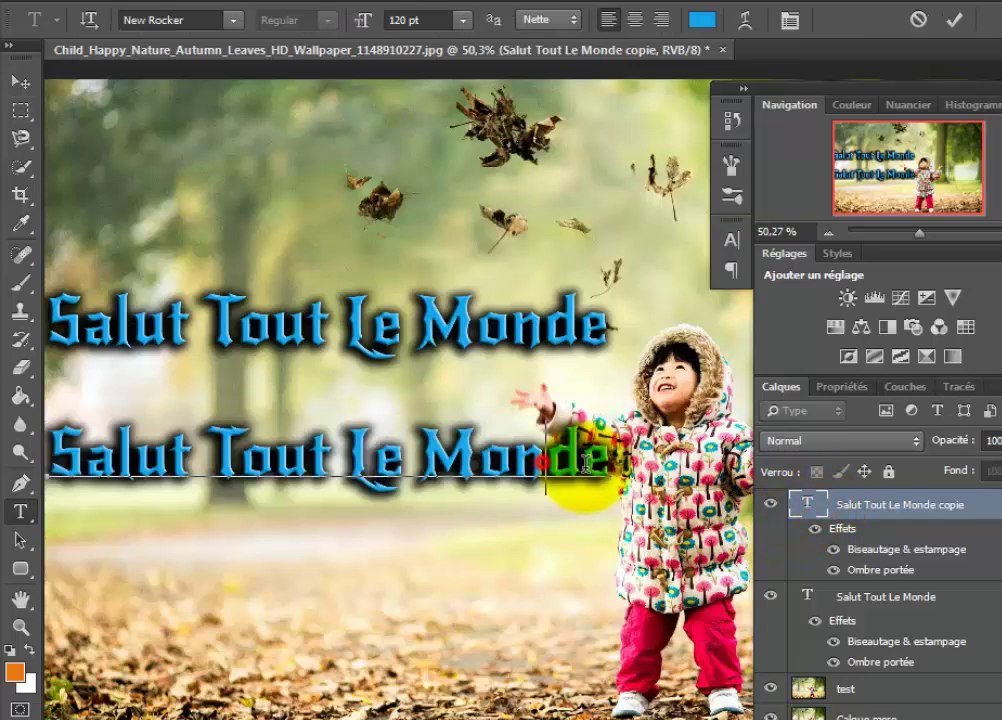
left_click_drag(577, 458, 45, 487)
key("BackSpace")
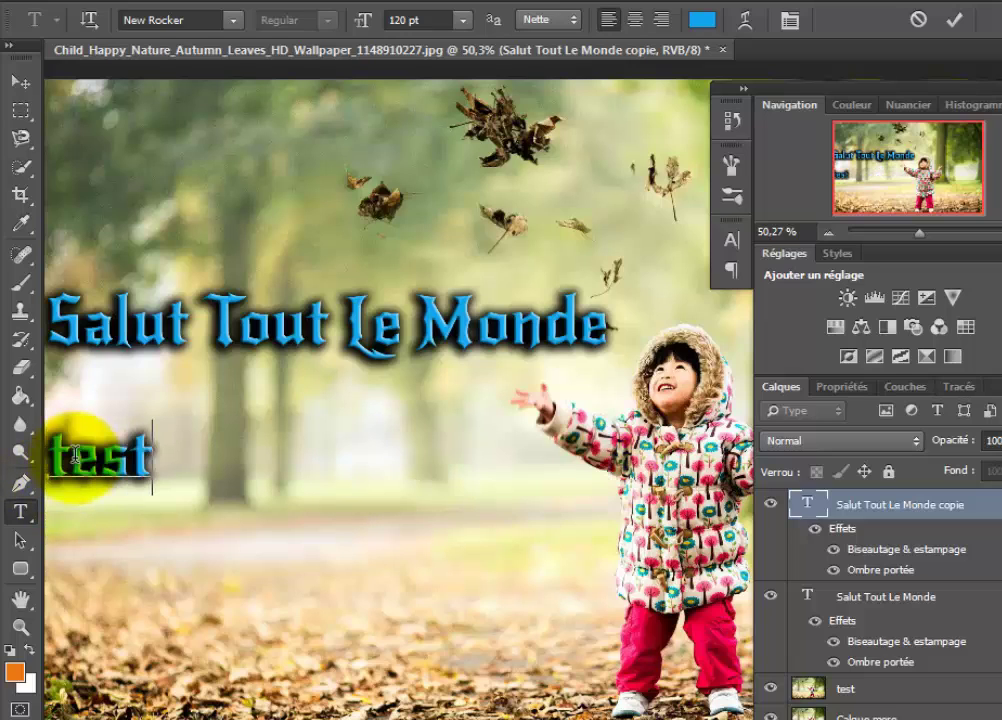
left_click(957, 35)
key("v")
left_click_drag(134, 459, 169, 417)
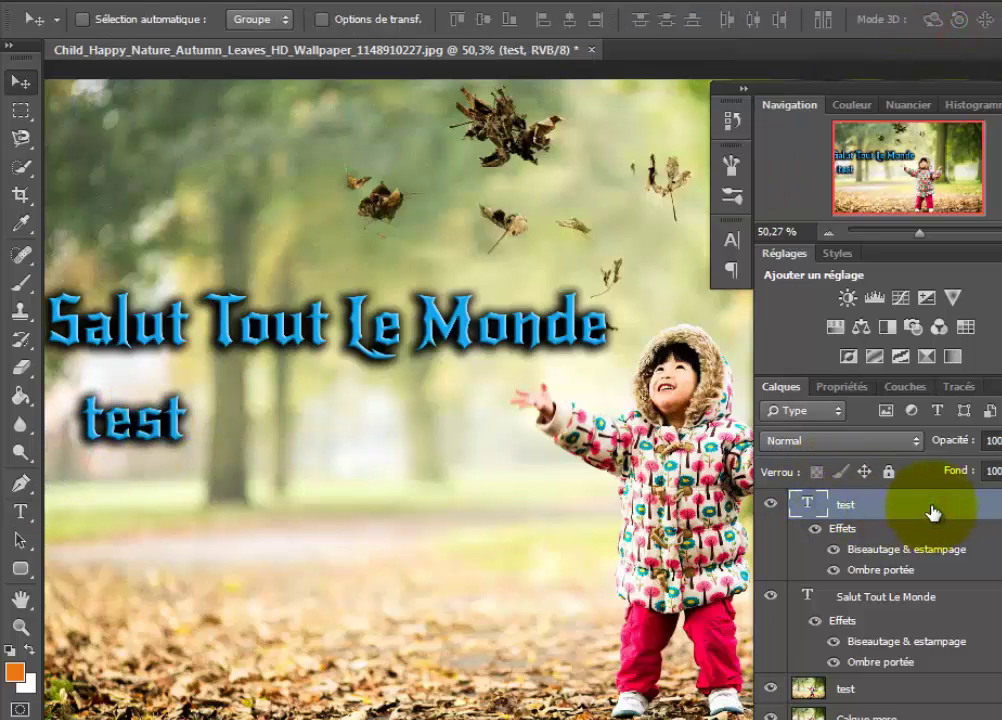
- Delete the duplicated "test" text layer
right_click(932, 512)
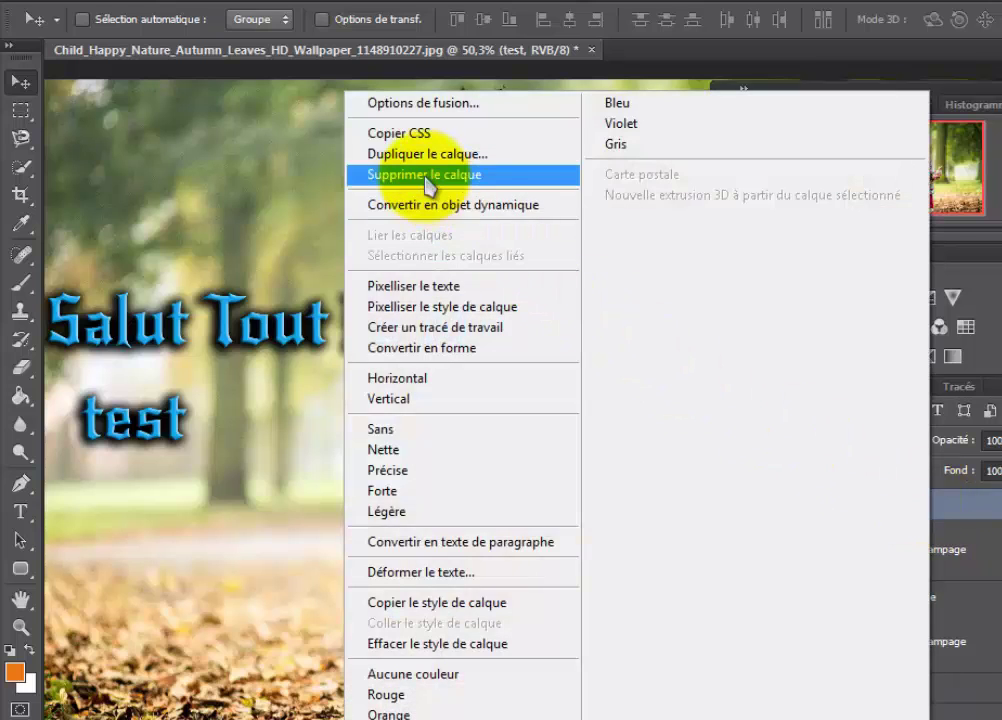
left_click(427, 176)
left_click(510, 288)
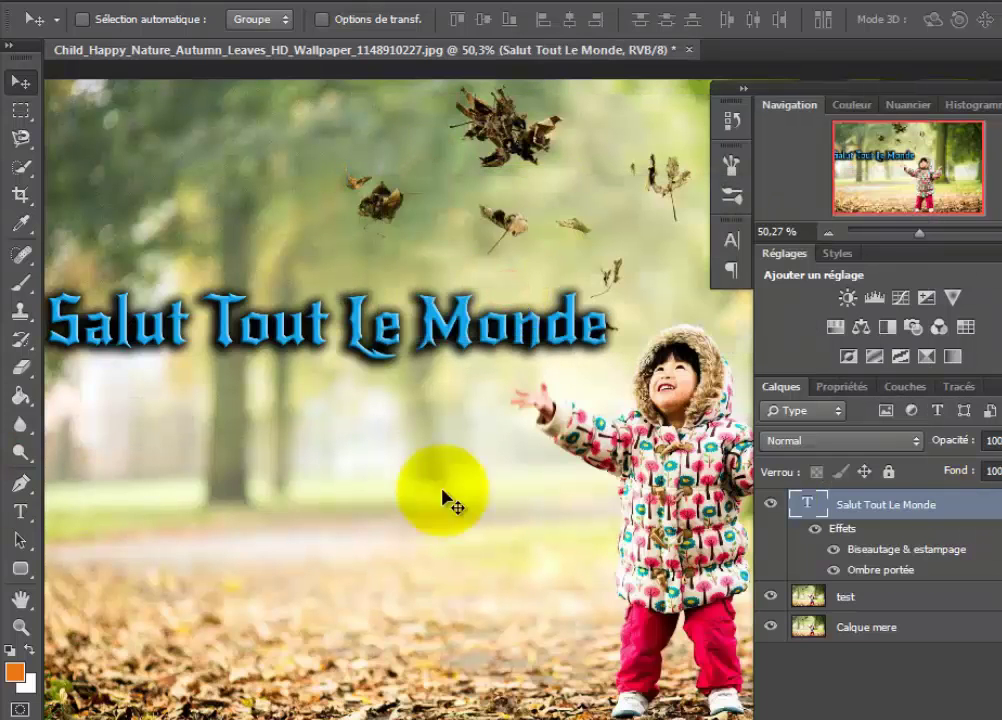